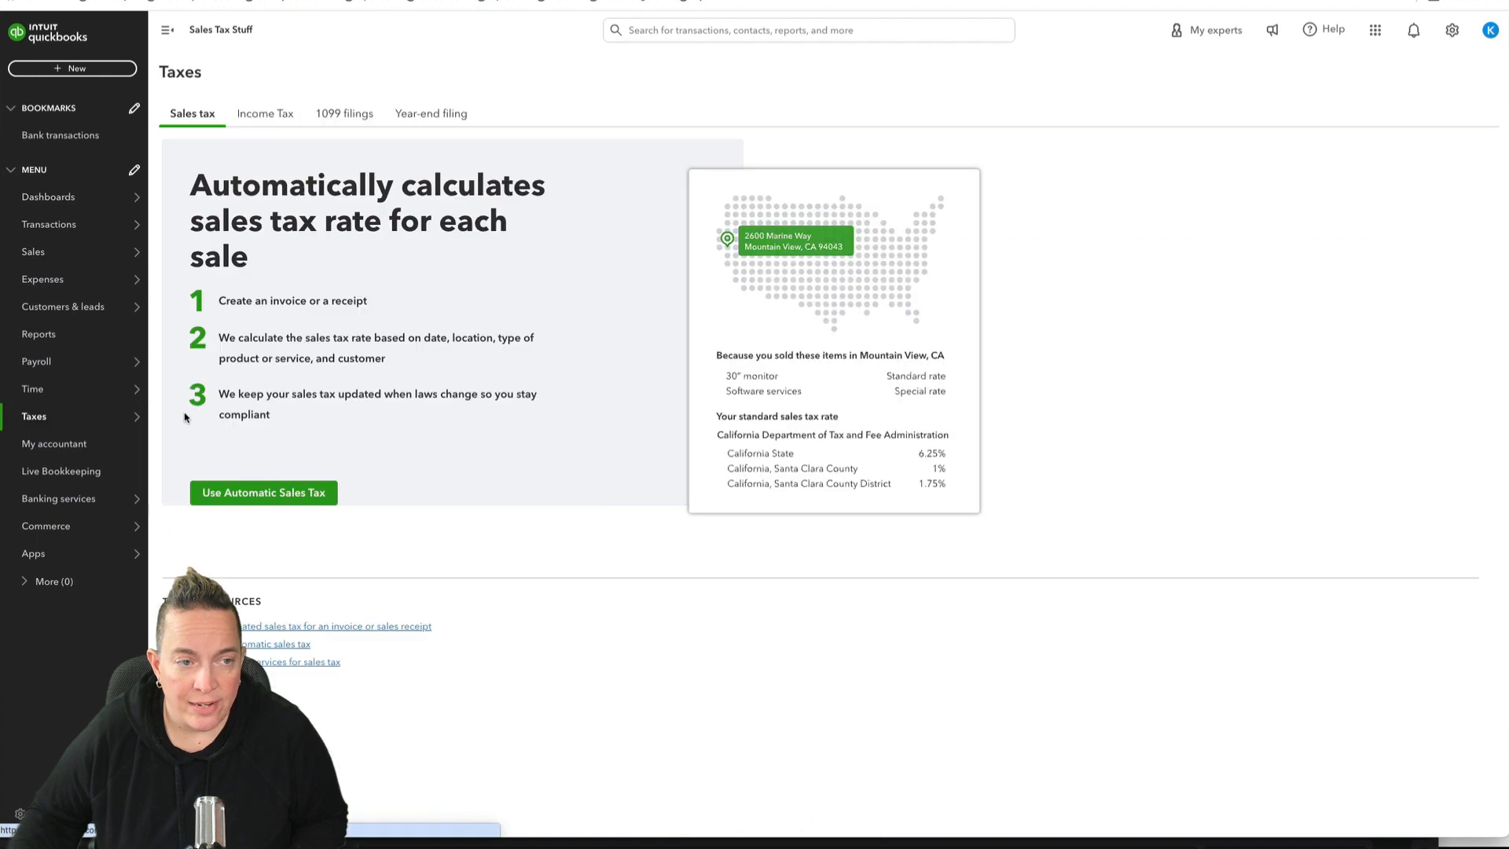
# Step: Start the automatic sales tax setup, accept the business address and set the New Jersey Division of Taxation's filing frequency to Monthly
pyautogui.click(302, 497)
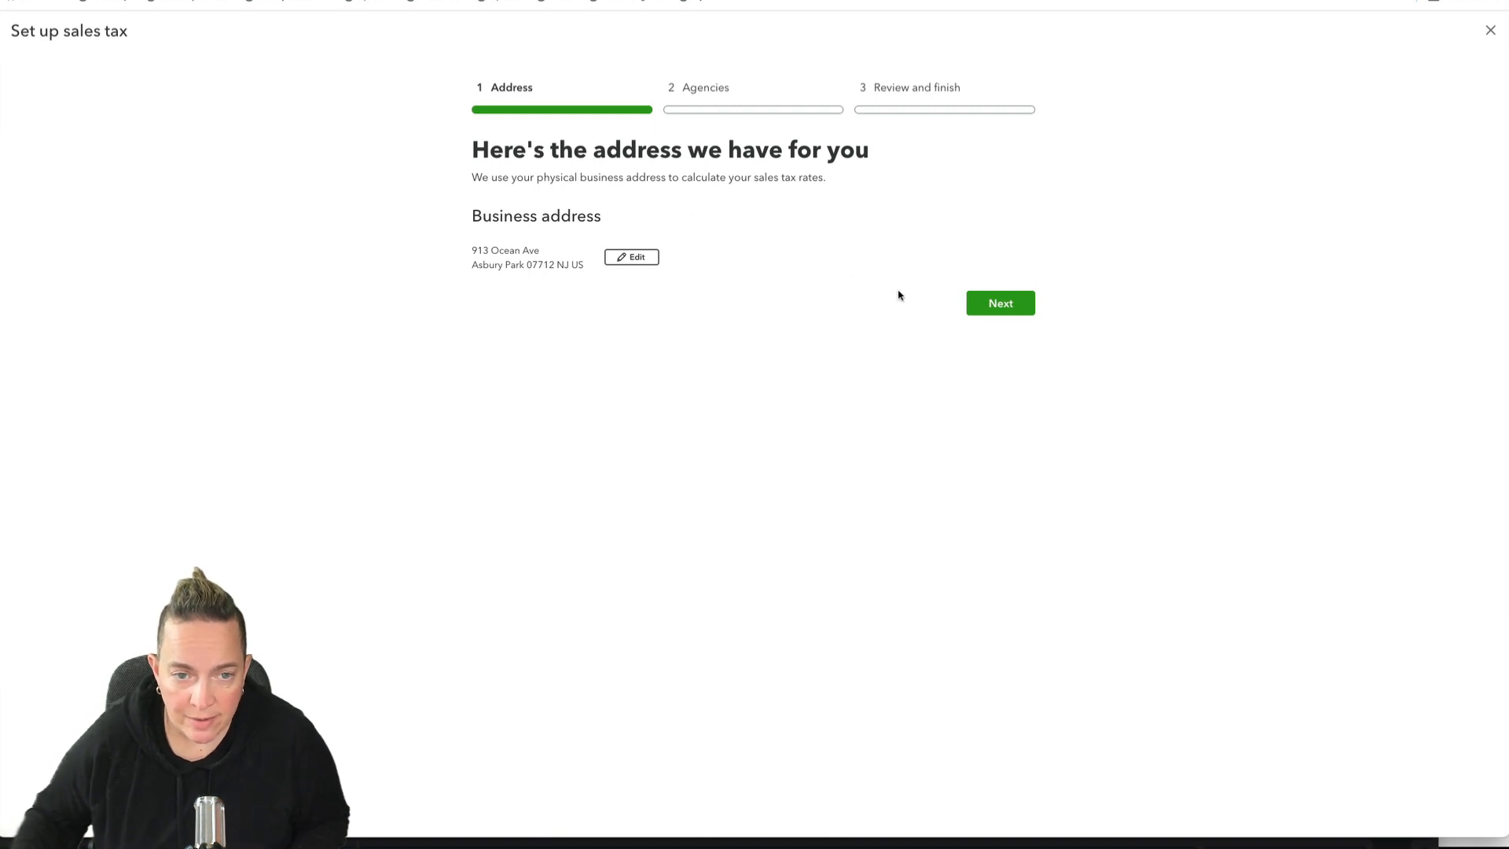
pyautogui.click(1000, 303)
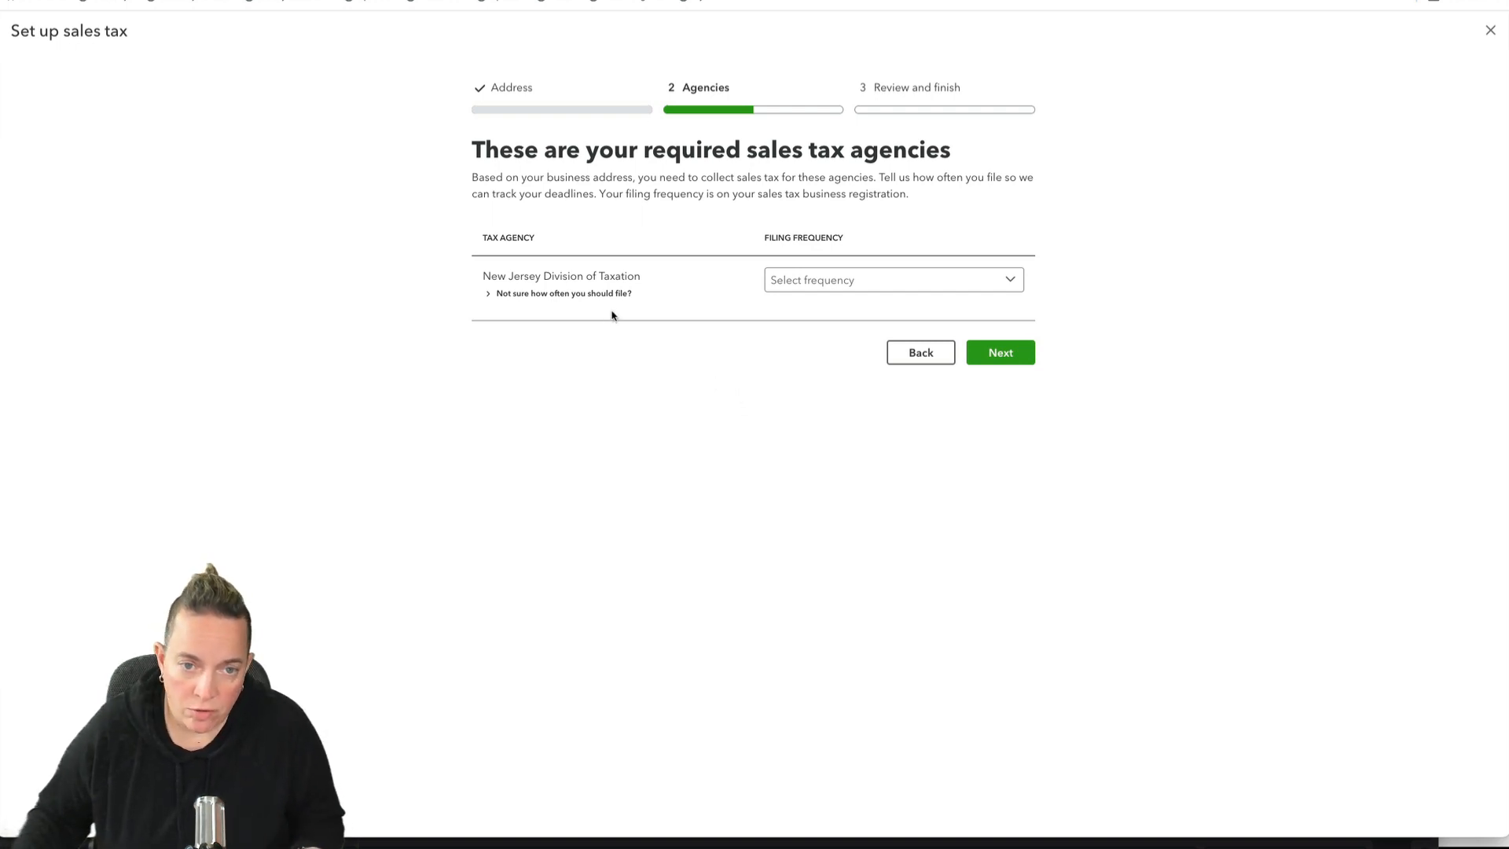
pyautogui.click(825, 286)
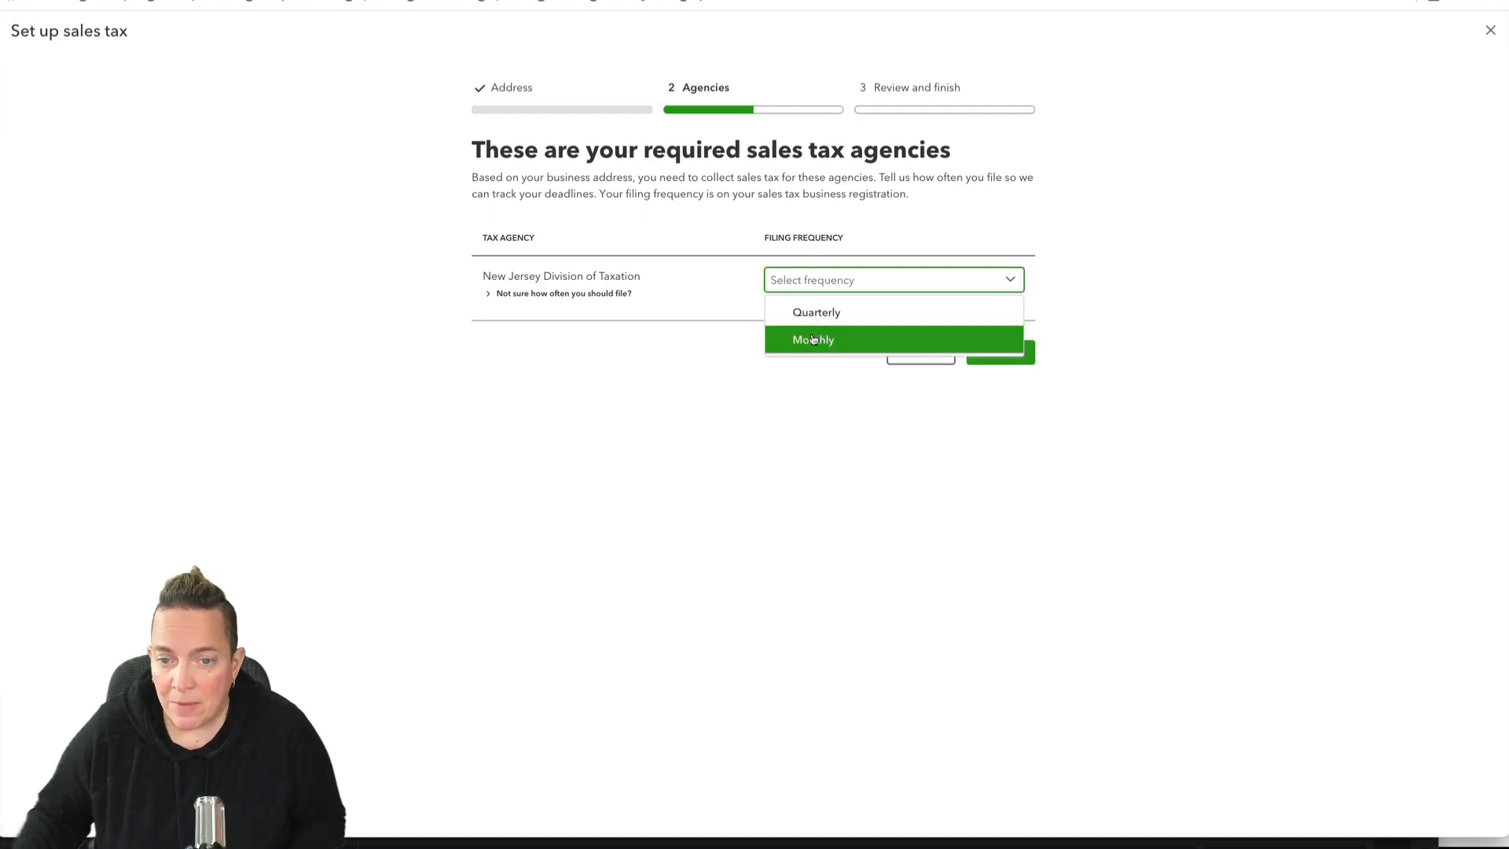
pyautogui.click(814, 339)
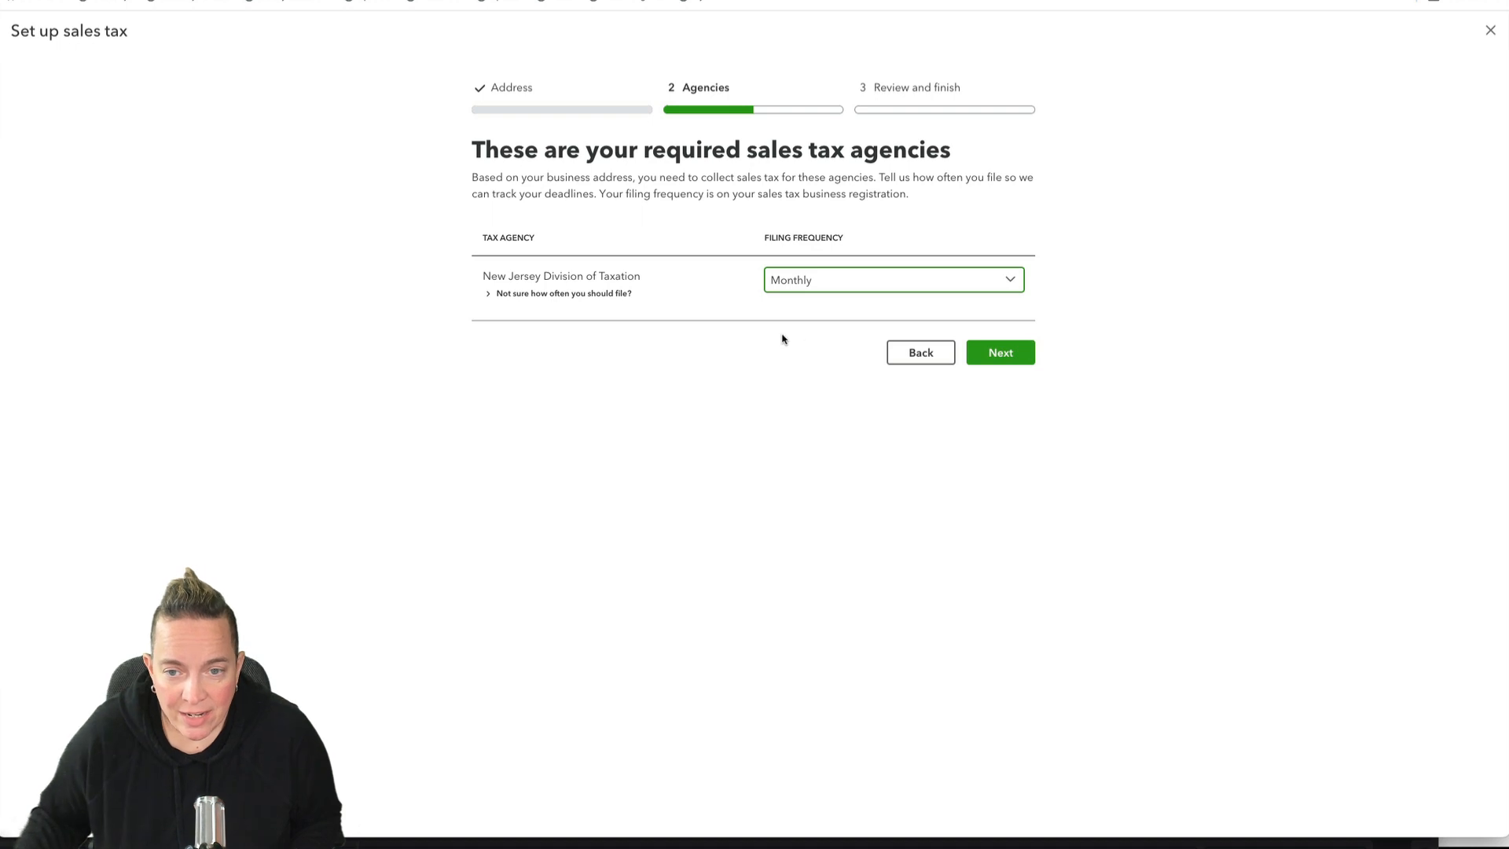
pyautogui.click(994, 355)
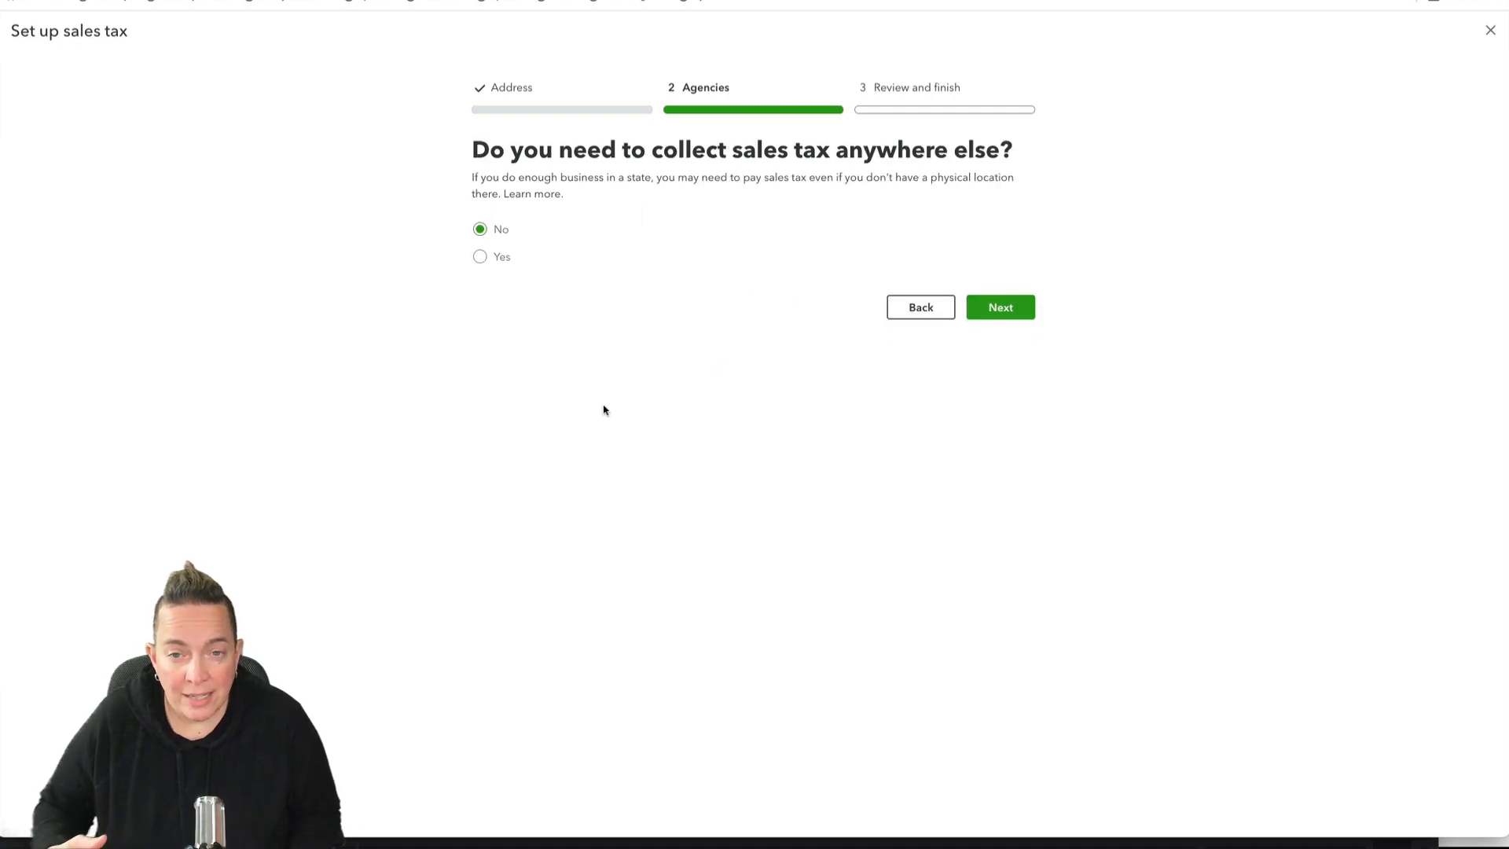
# Step: Indicate that sales tax is collected elsewhere and add the New York Department of Taxation and Finance with Monthly filing
pyautogui.click(480, 257)
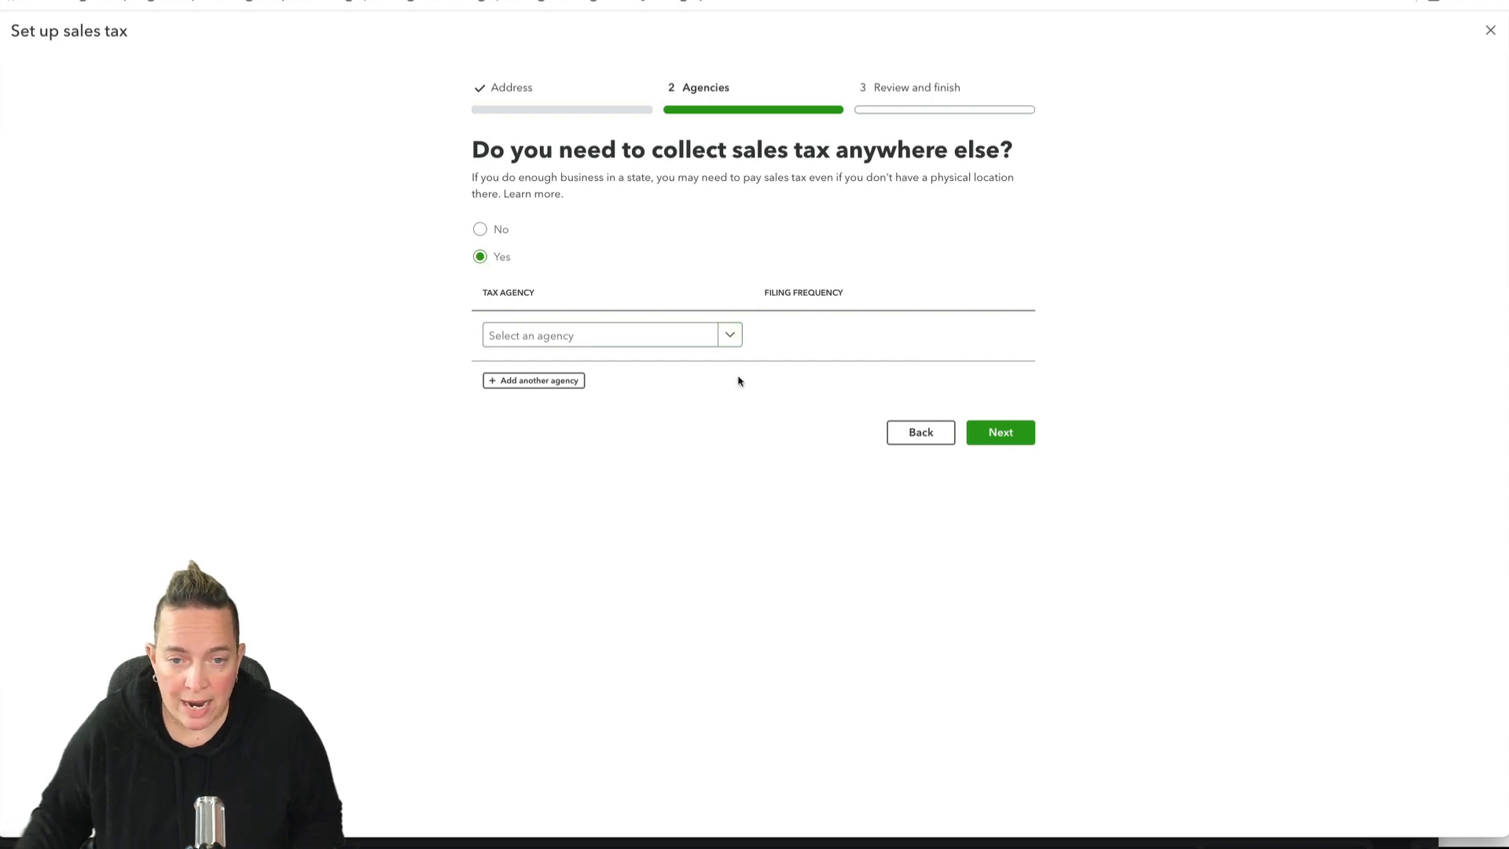
pyautogui.click(727, 343)
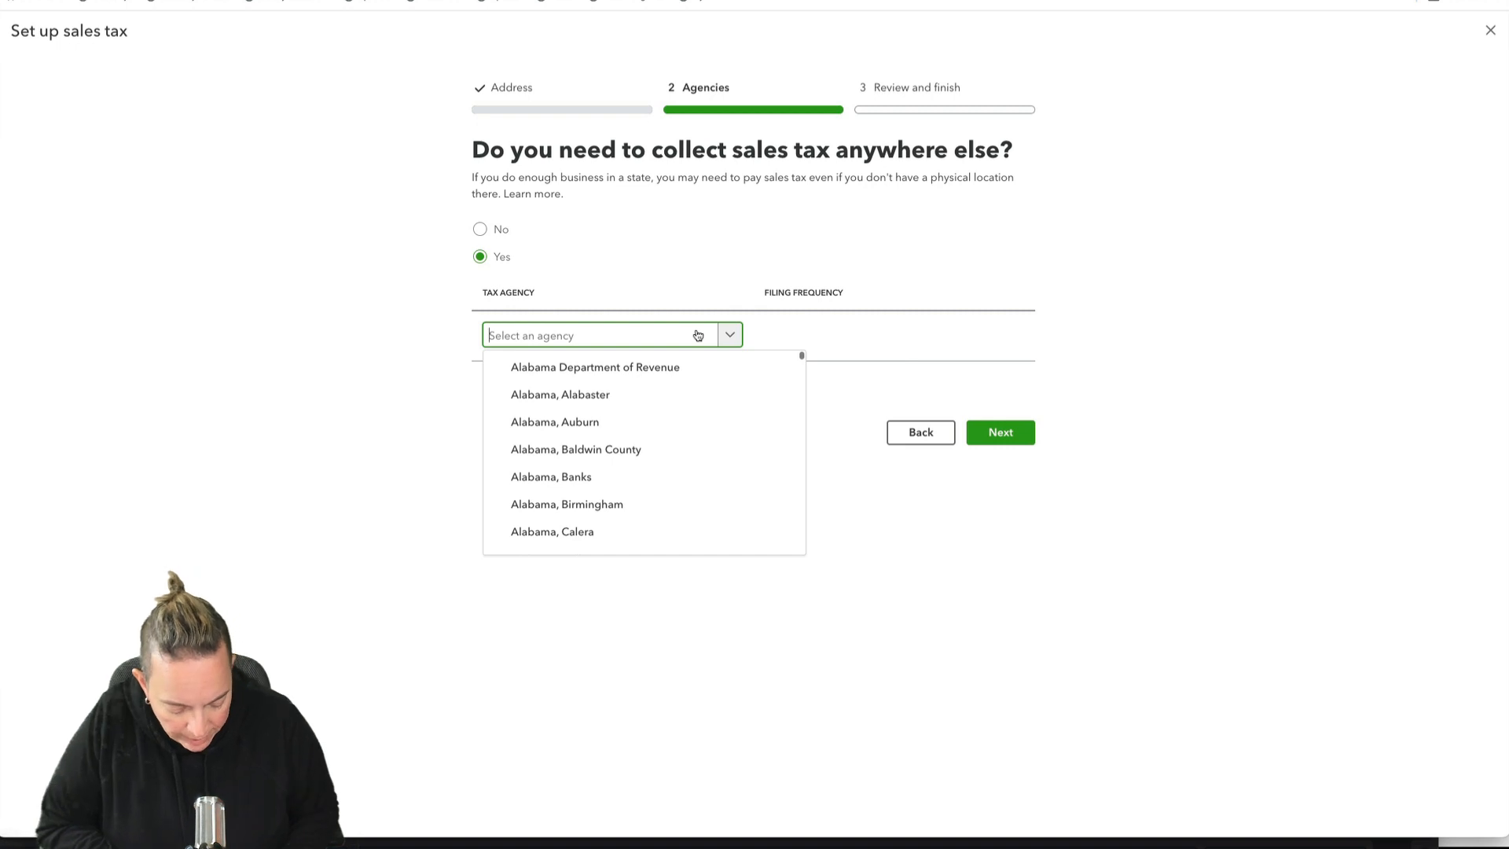
pyautogui.write('new yo')
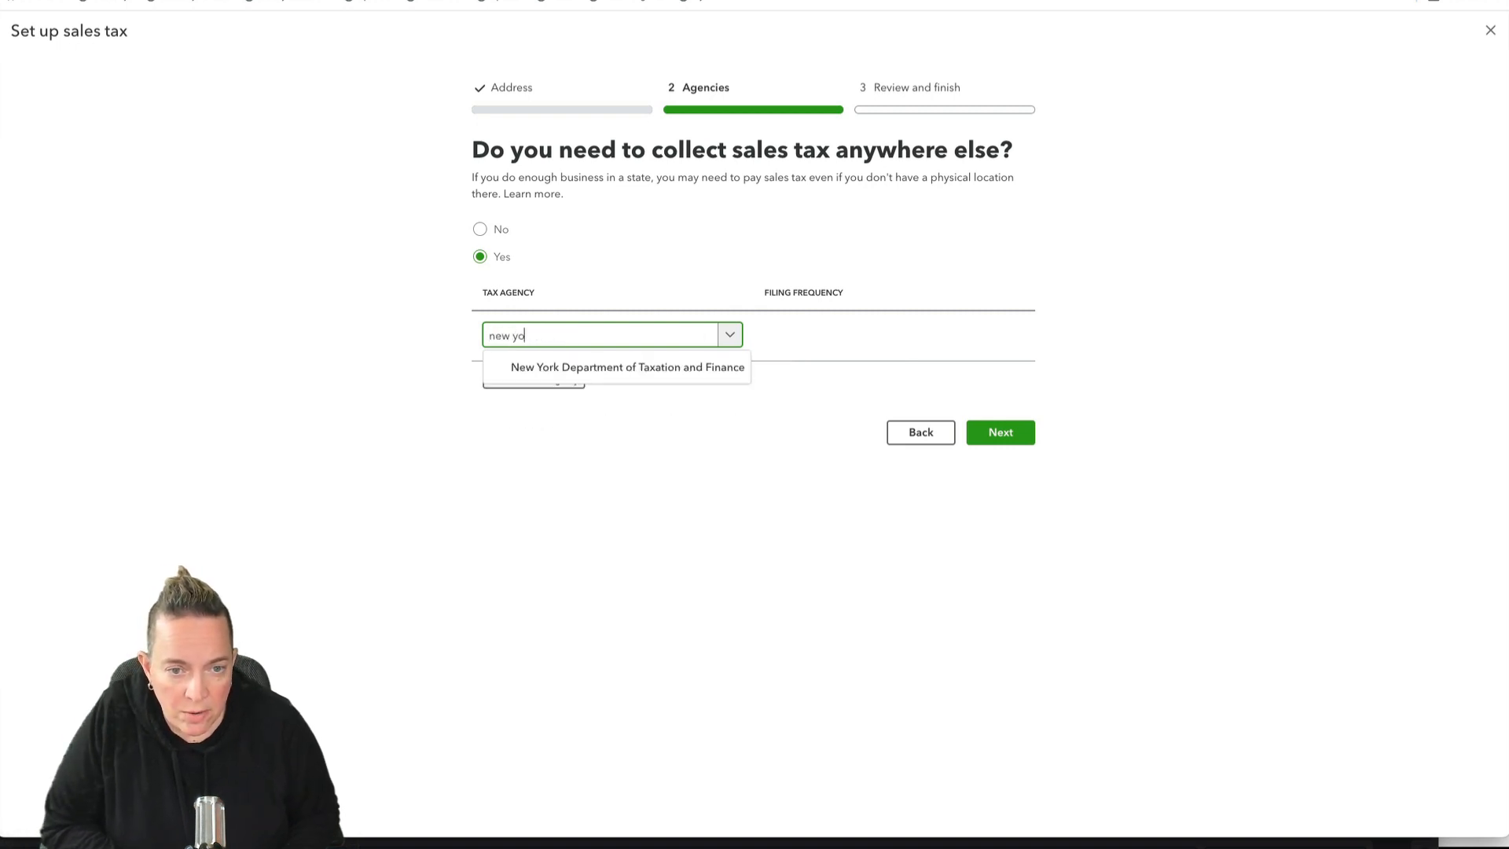
pyautogui.click(703, 367)
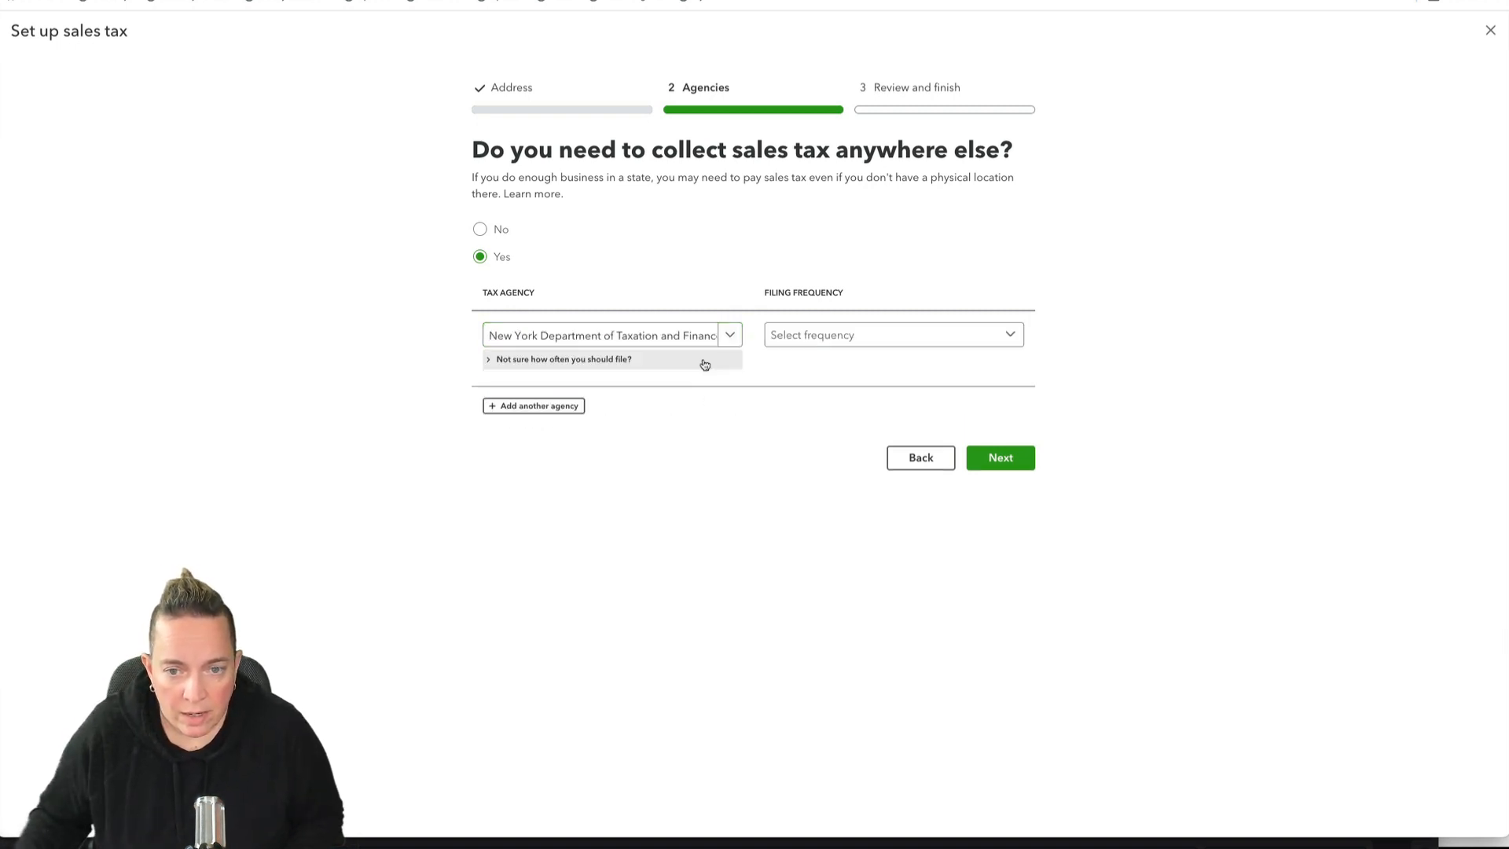
pyautogui.click(835, 336)
pyautogui.click(825, 422)
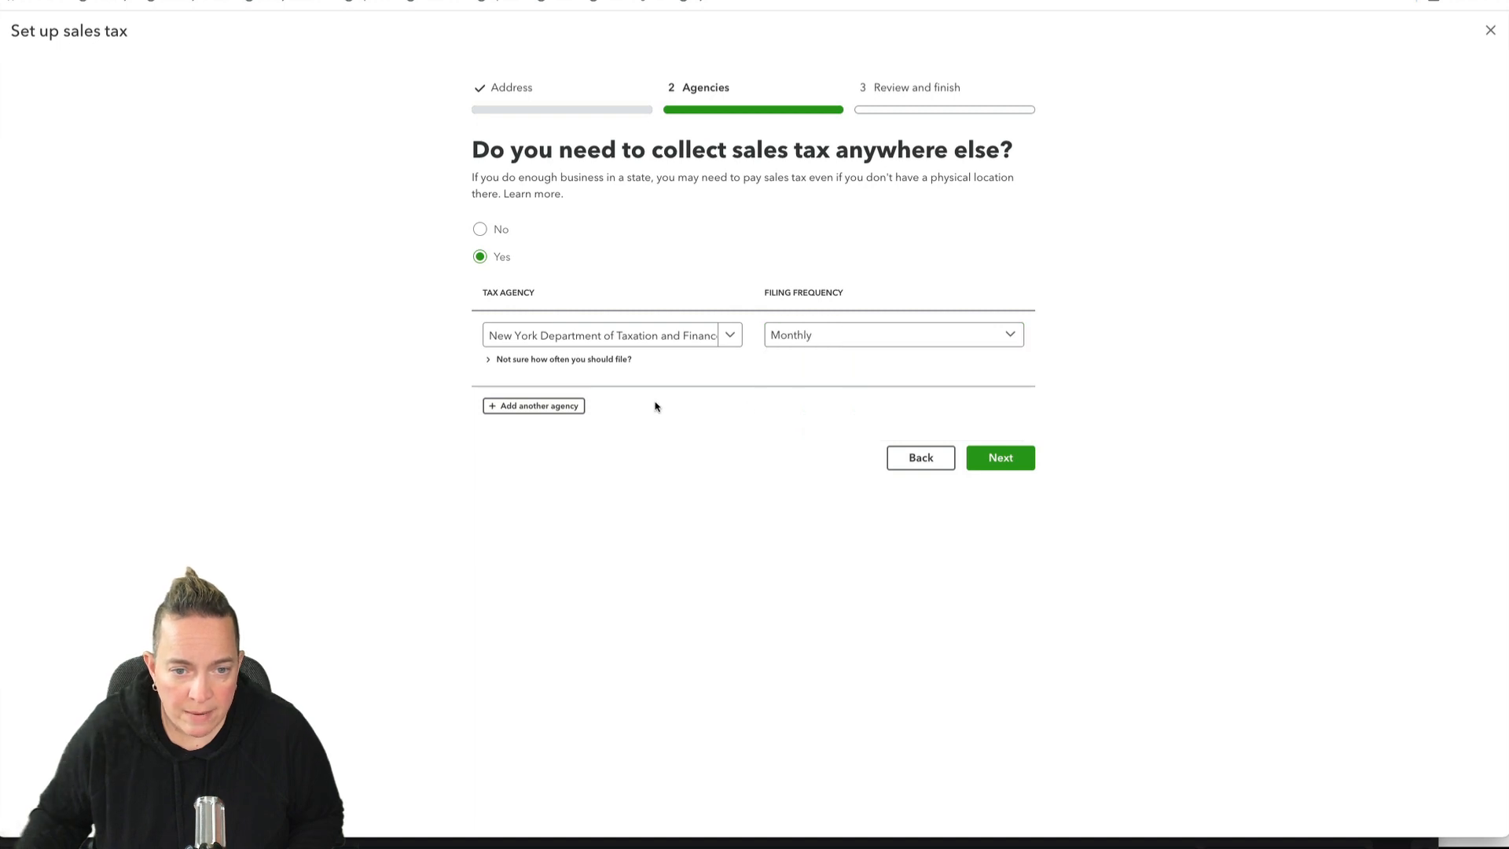
# Step: Add the Alabama Department of Revenue as another tax agency with Monthly filing
pyautogui.click(511, 407)
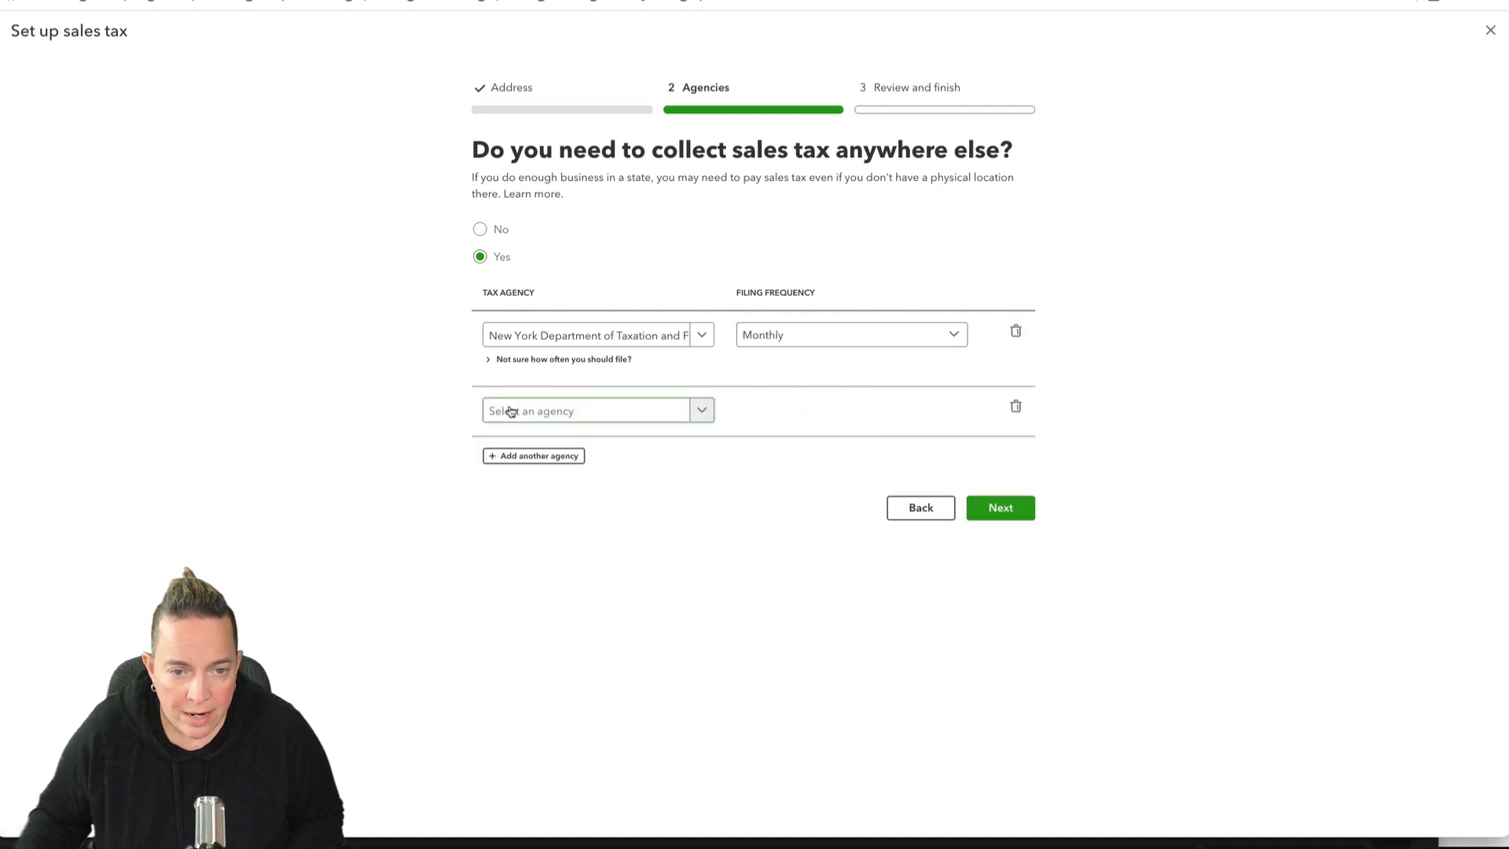
pyautogui.click(680, 414)
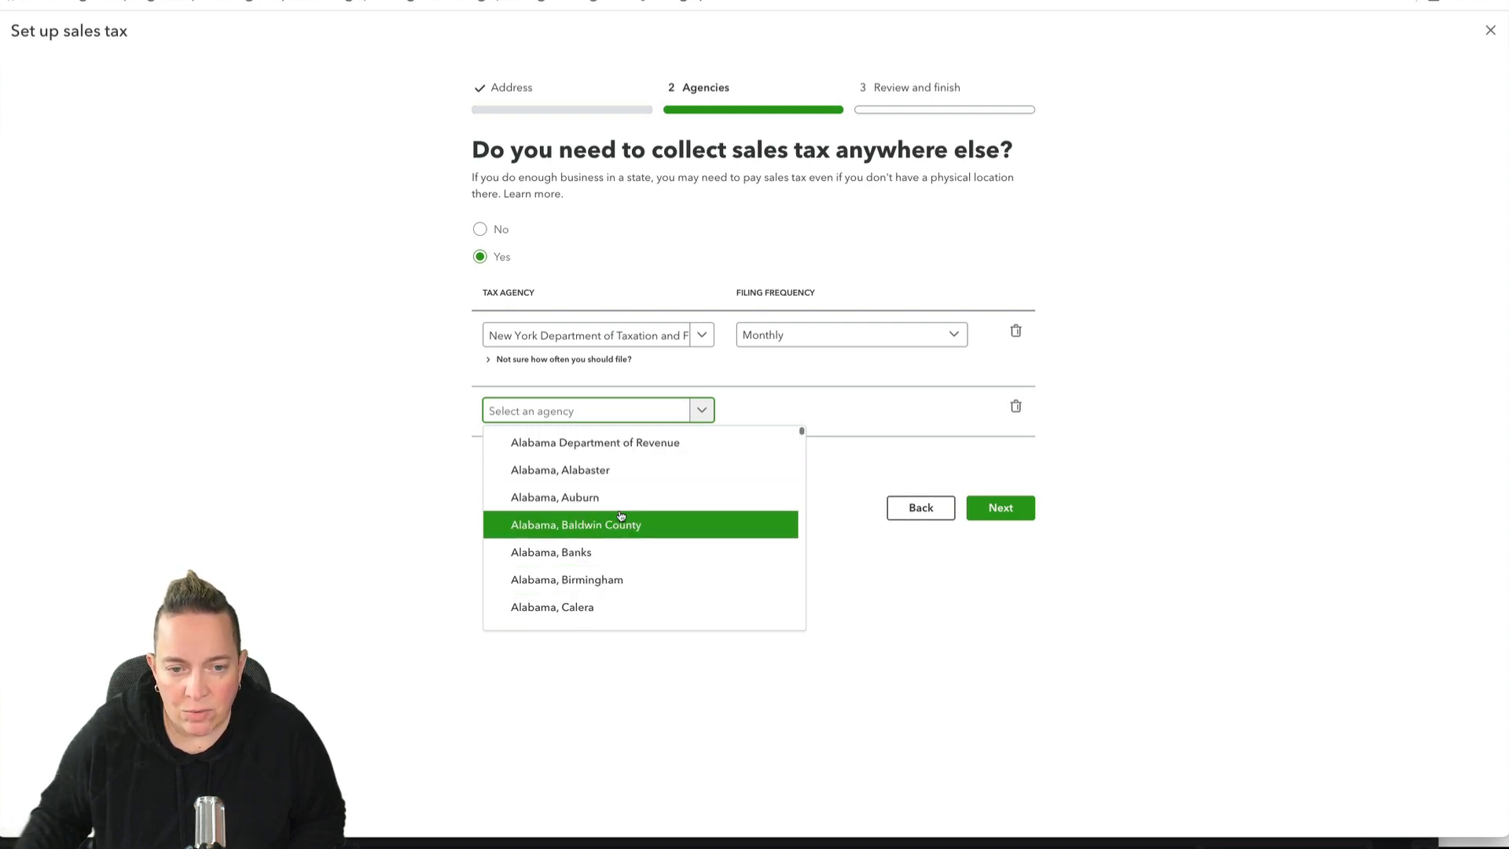
pyautogui.click(616, 445)
pyautogui.click(790, 410)
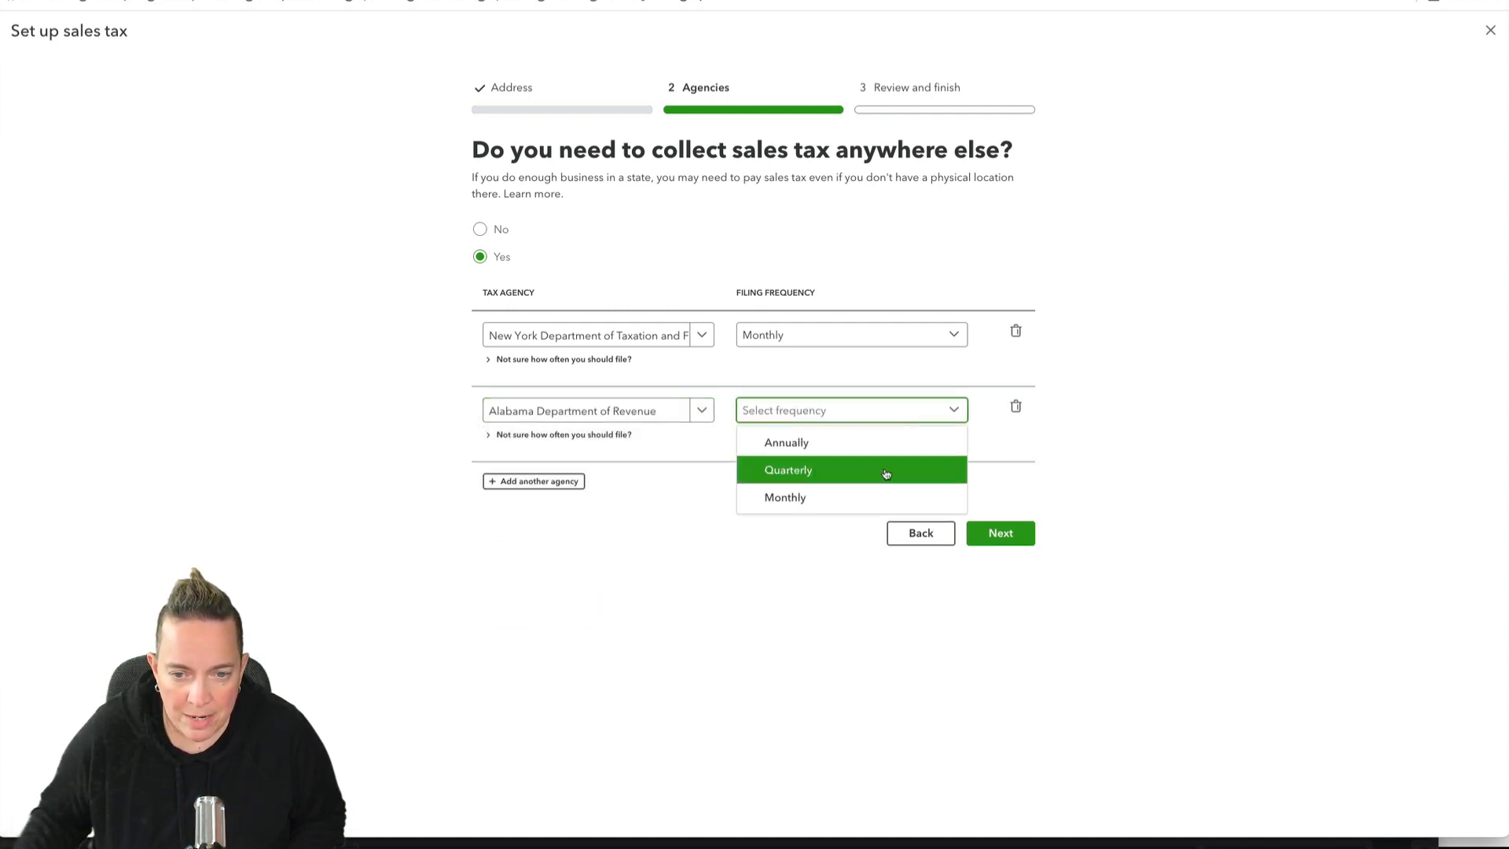
pyautogui.click(882, 496)
# Step: Add Alabama, Alabaster as a further tax agency with Monthly filing
pyautogui.click(532, 481)
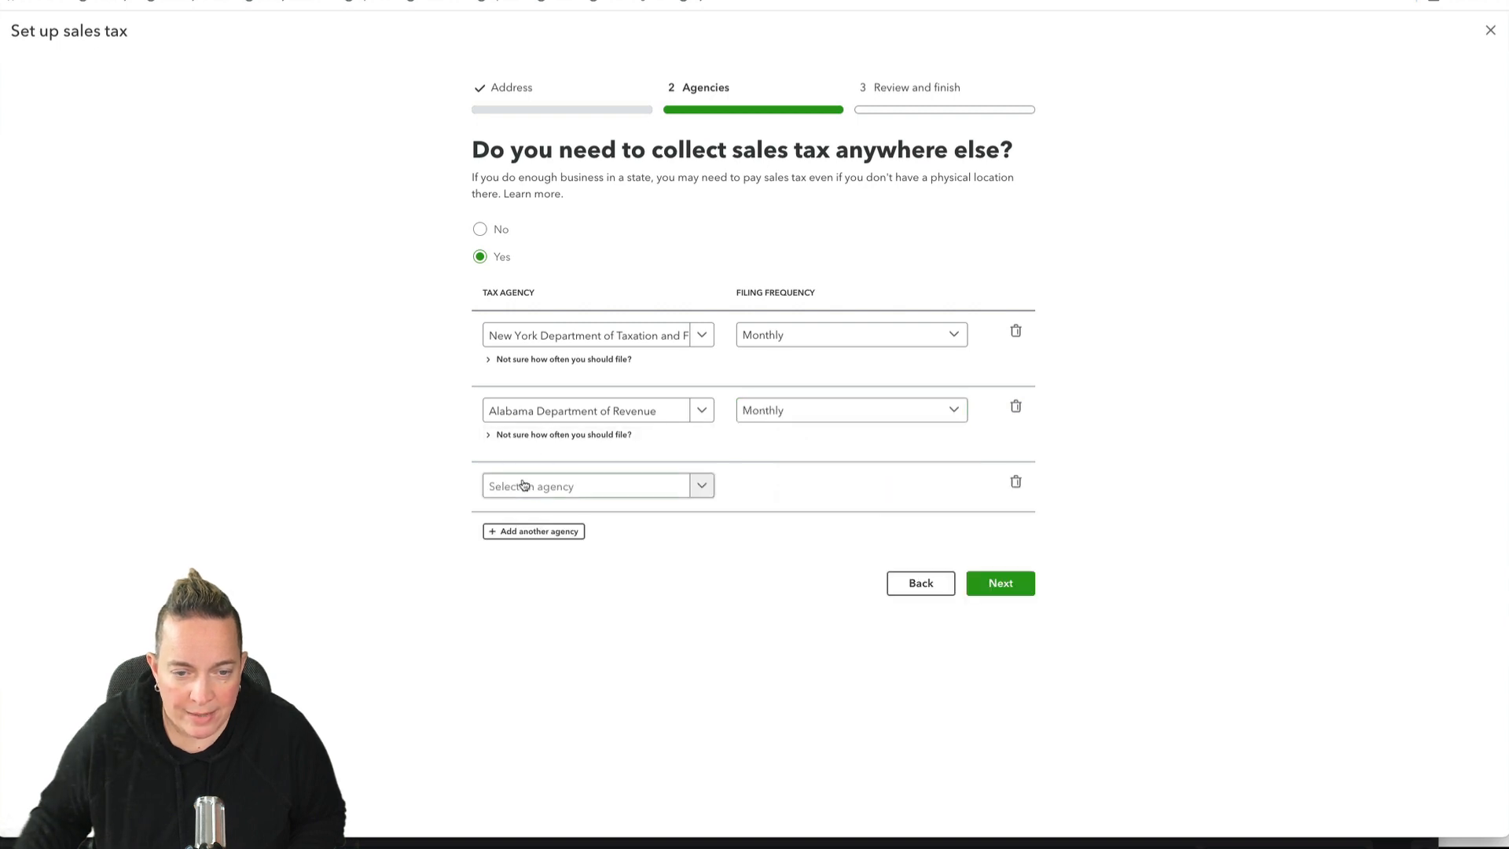
pyautogui.click(552, 487)
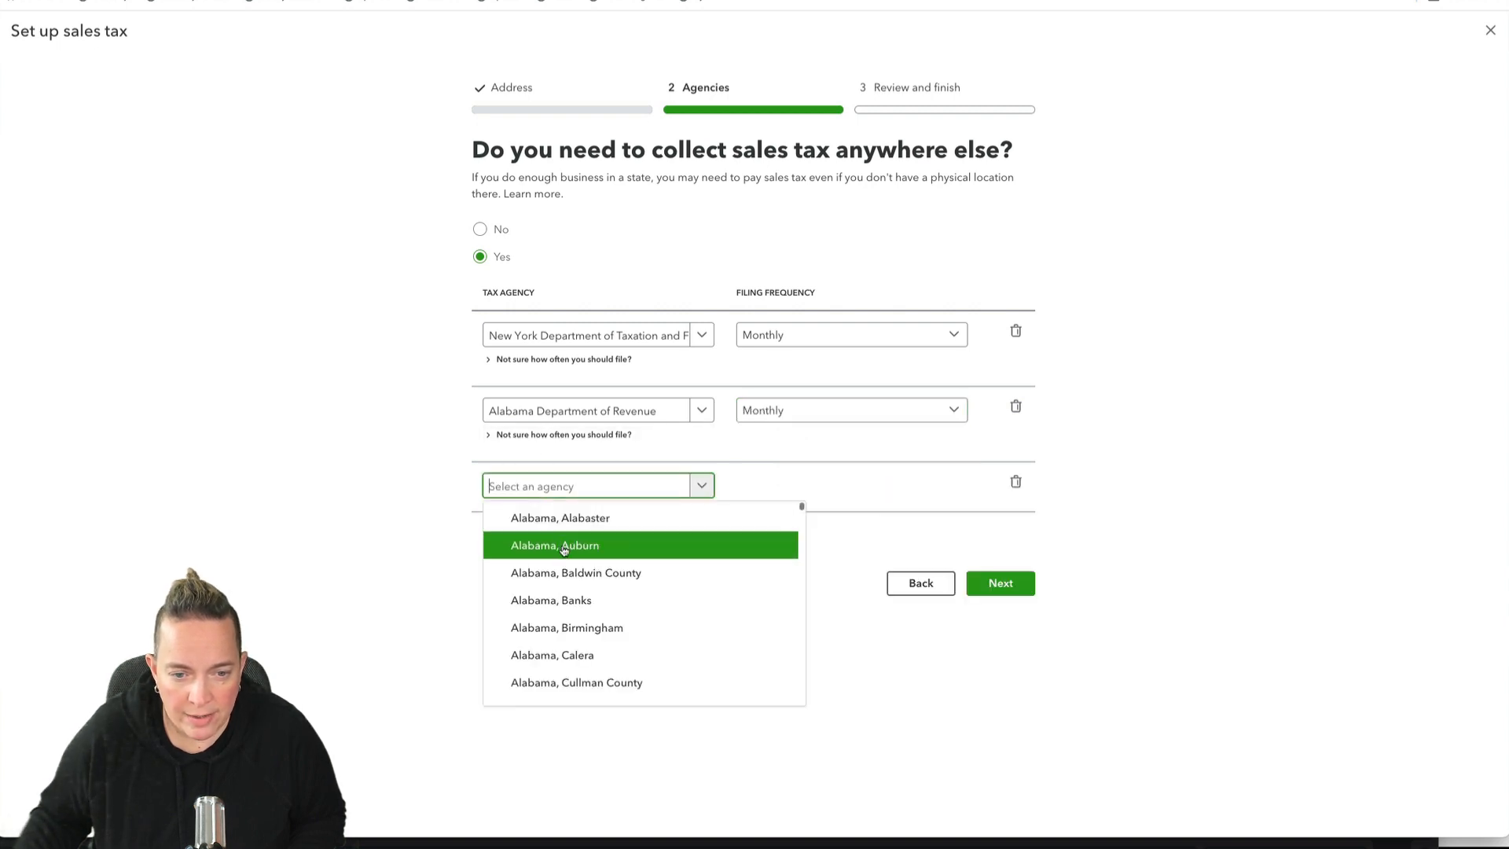
pyautogui.click(561, 518)
pyautogui.click(803, 494)
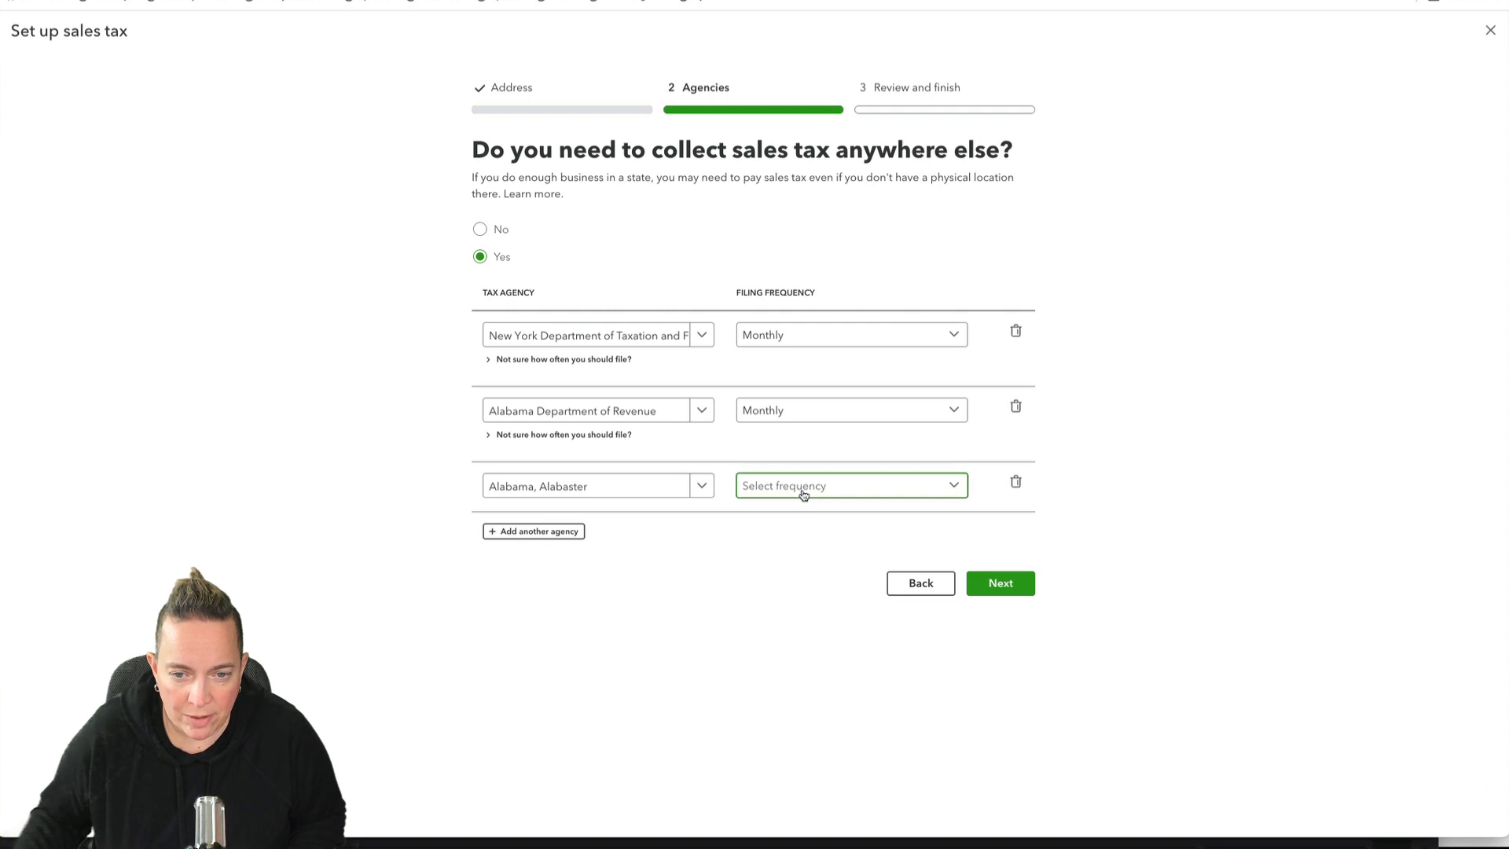
pyautogui.click(781, 573)
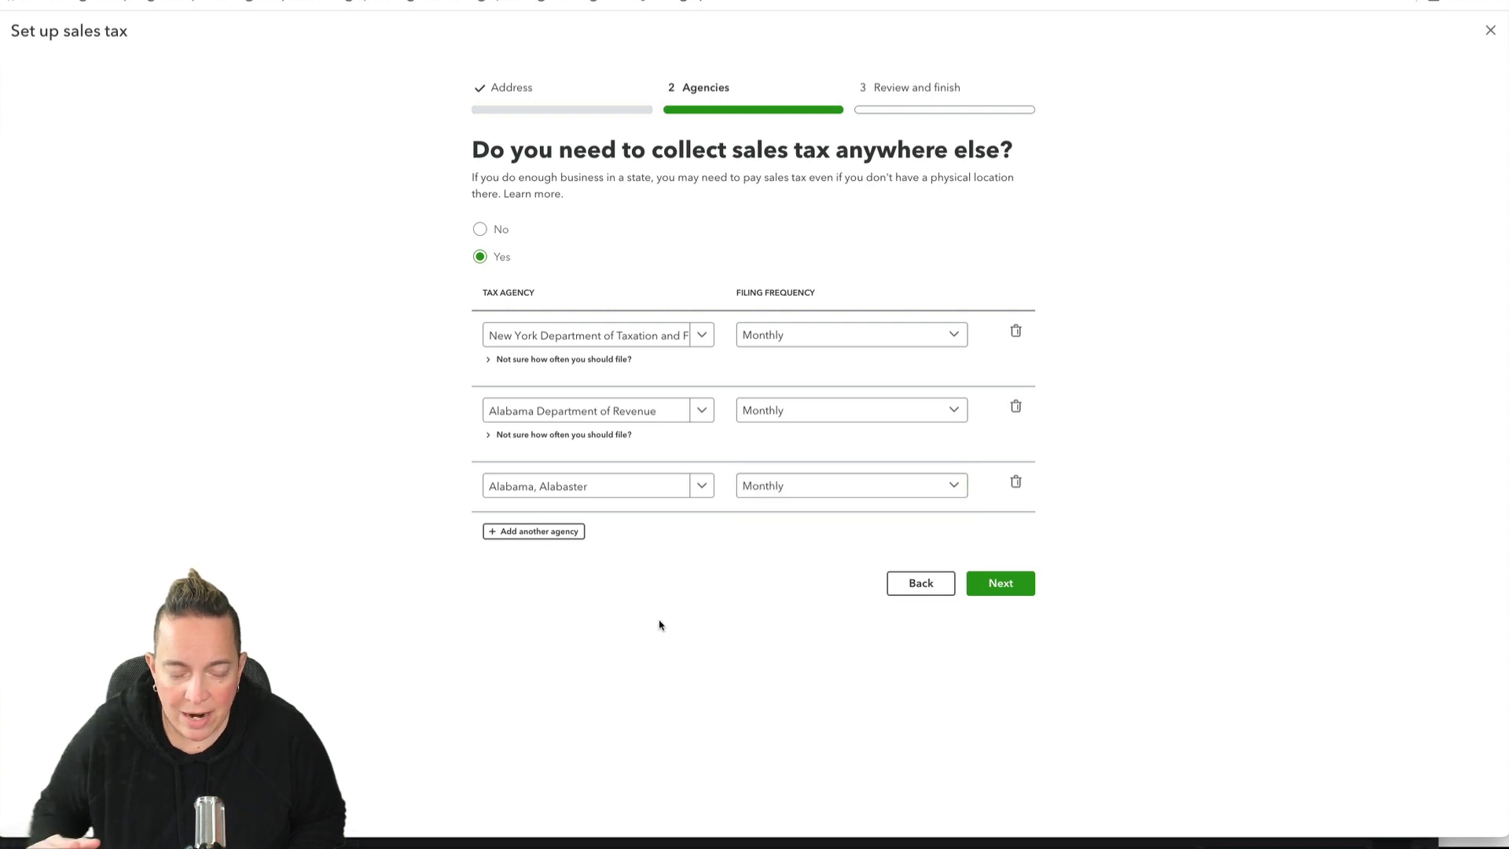
# Step: Remove the Alabama Department of Revenue and Alabama, Alabaster from the additional agencies
pyautogui.click(1015, 408)
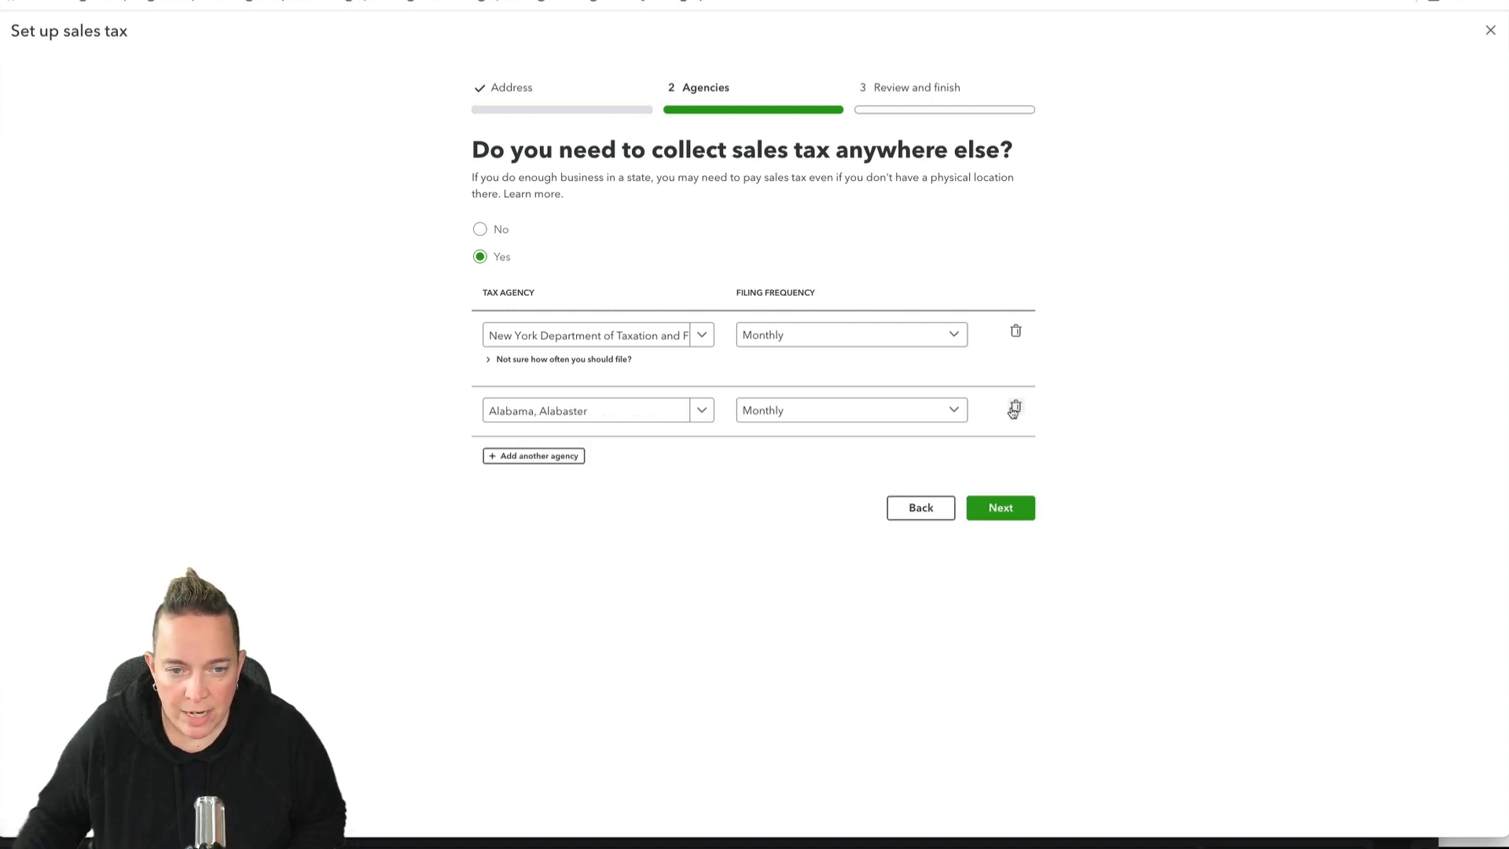
pyautogui.click(1015, 408)
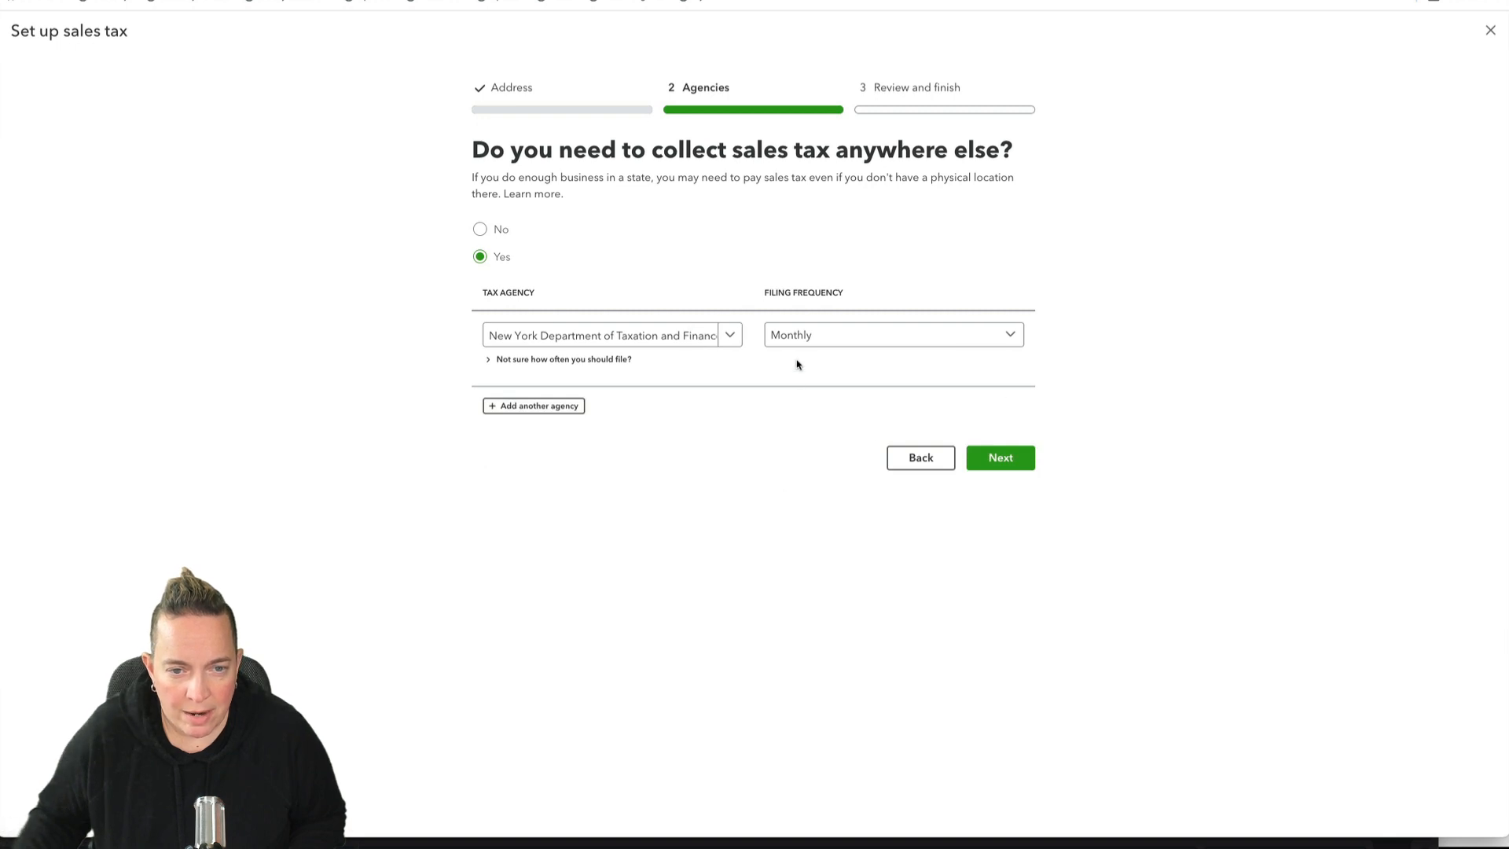
# Step: Finish the sales tax setup with the New Jersey and New York agencies and open the sales tax overview
pyautogui.click(1024, 462)
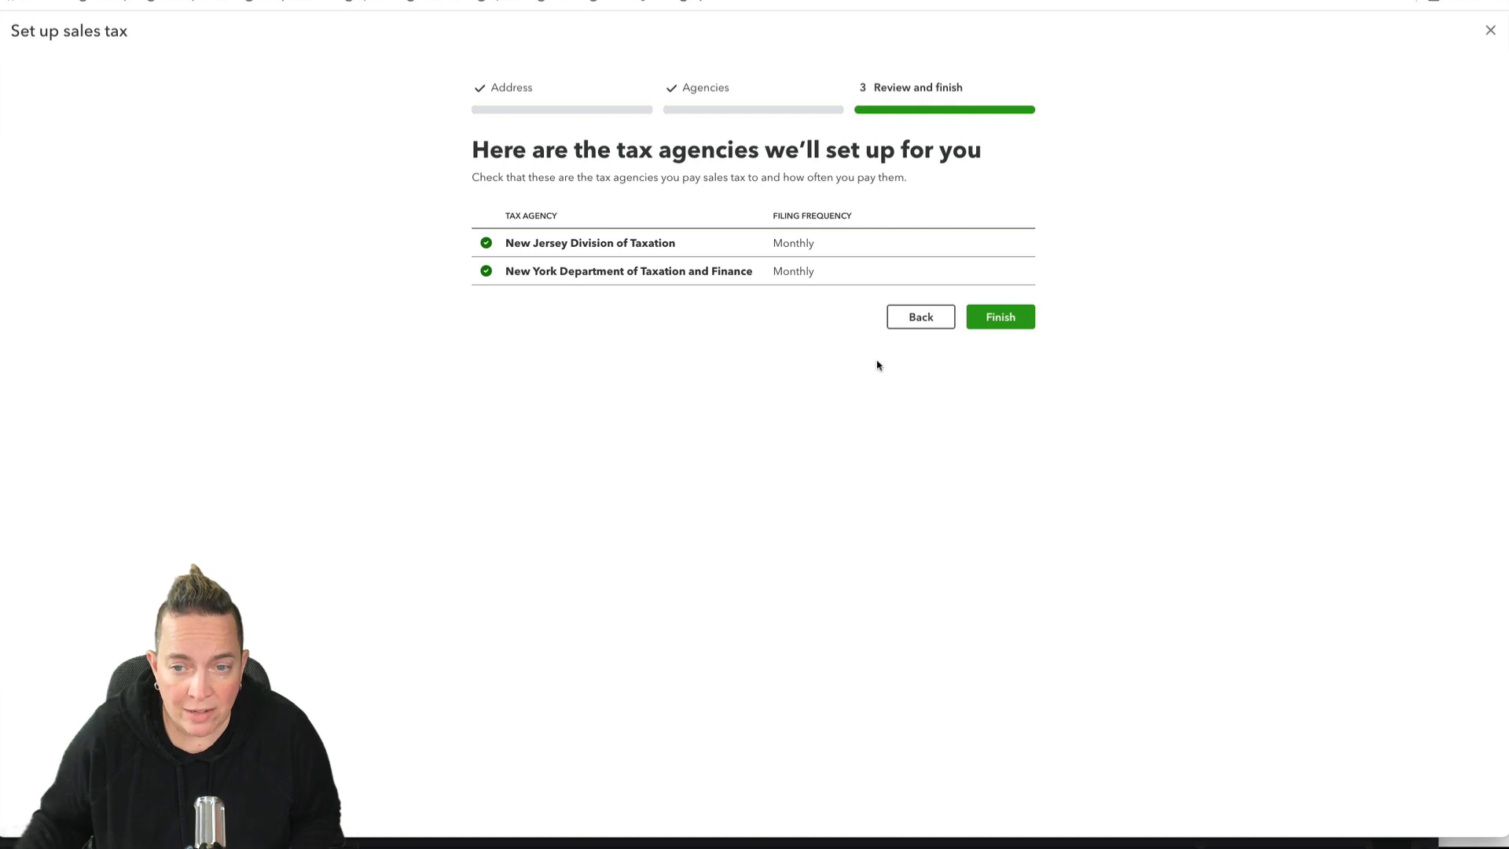
pyautogui.click(994, 316)
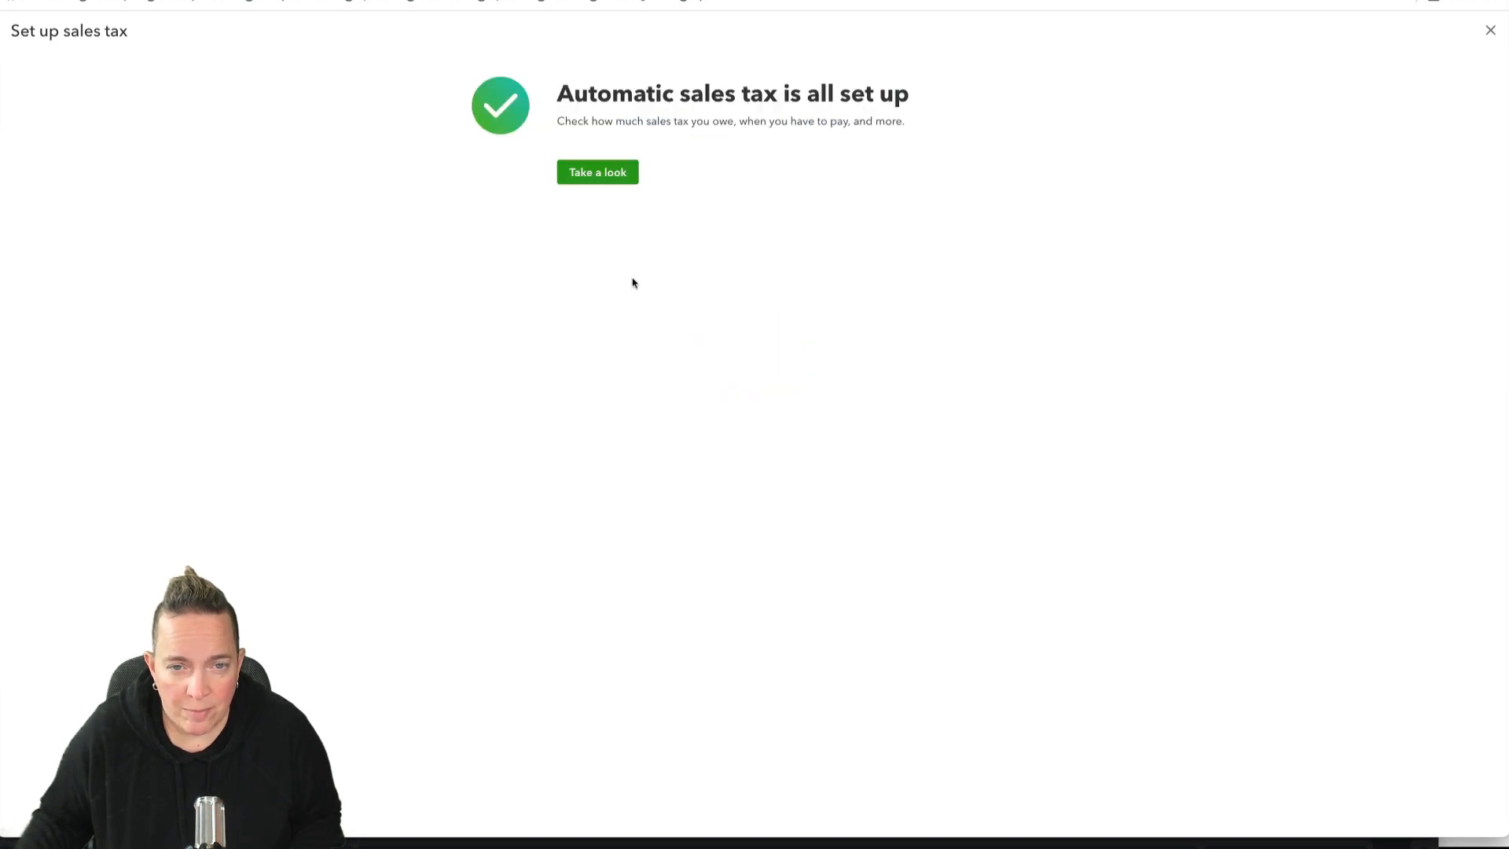
pyautogui.click(606, 182)
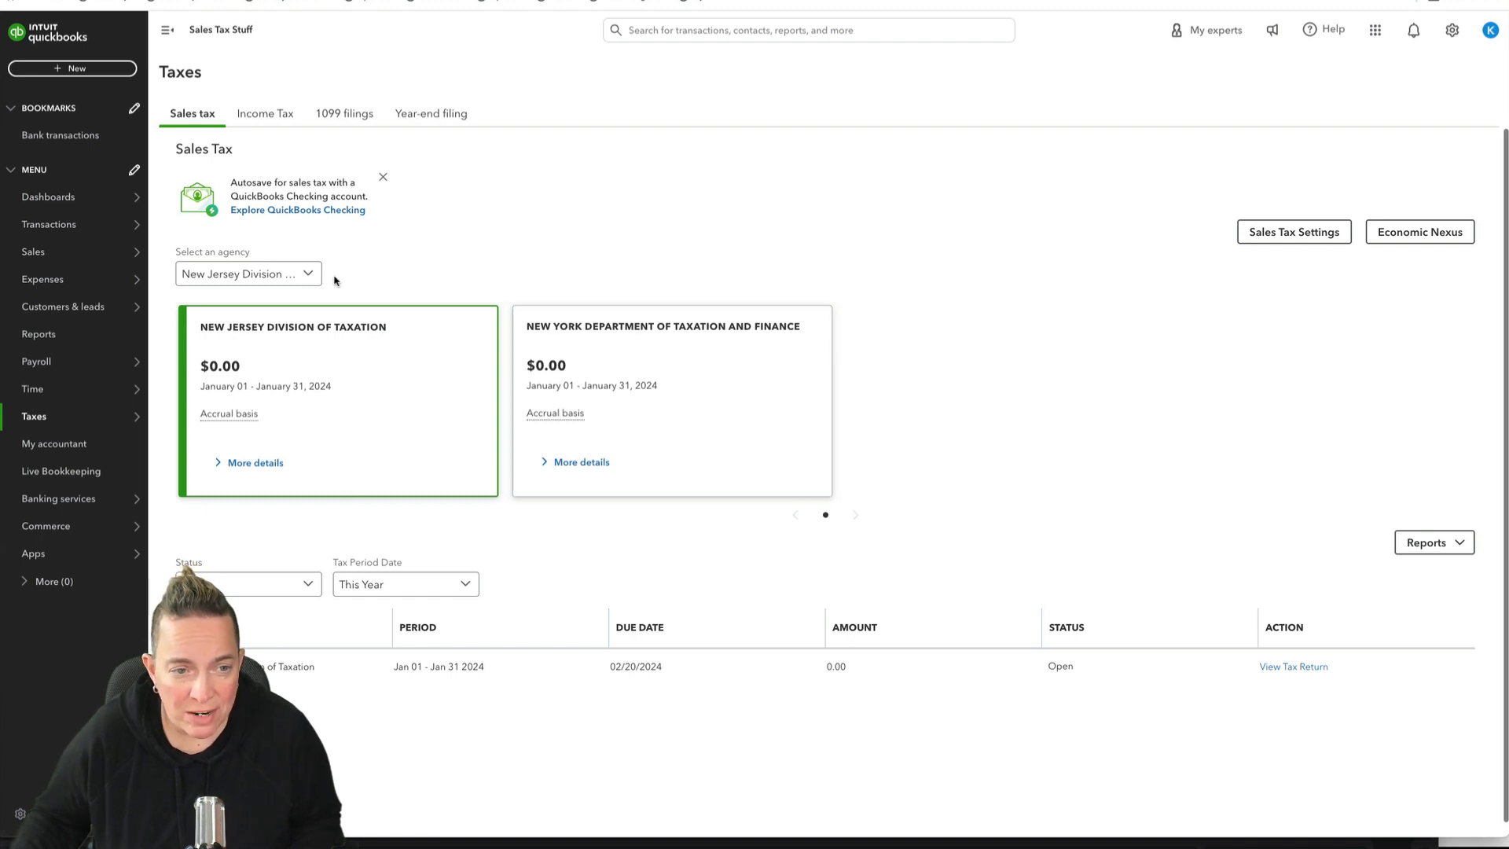
# Step: Look through the agency and report choices, viewing the Tax liability Report and returning to the sales tax overview
pyautogui.click(307, 276)
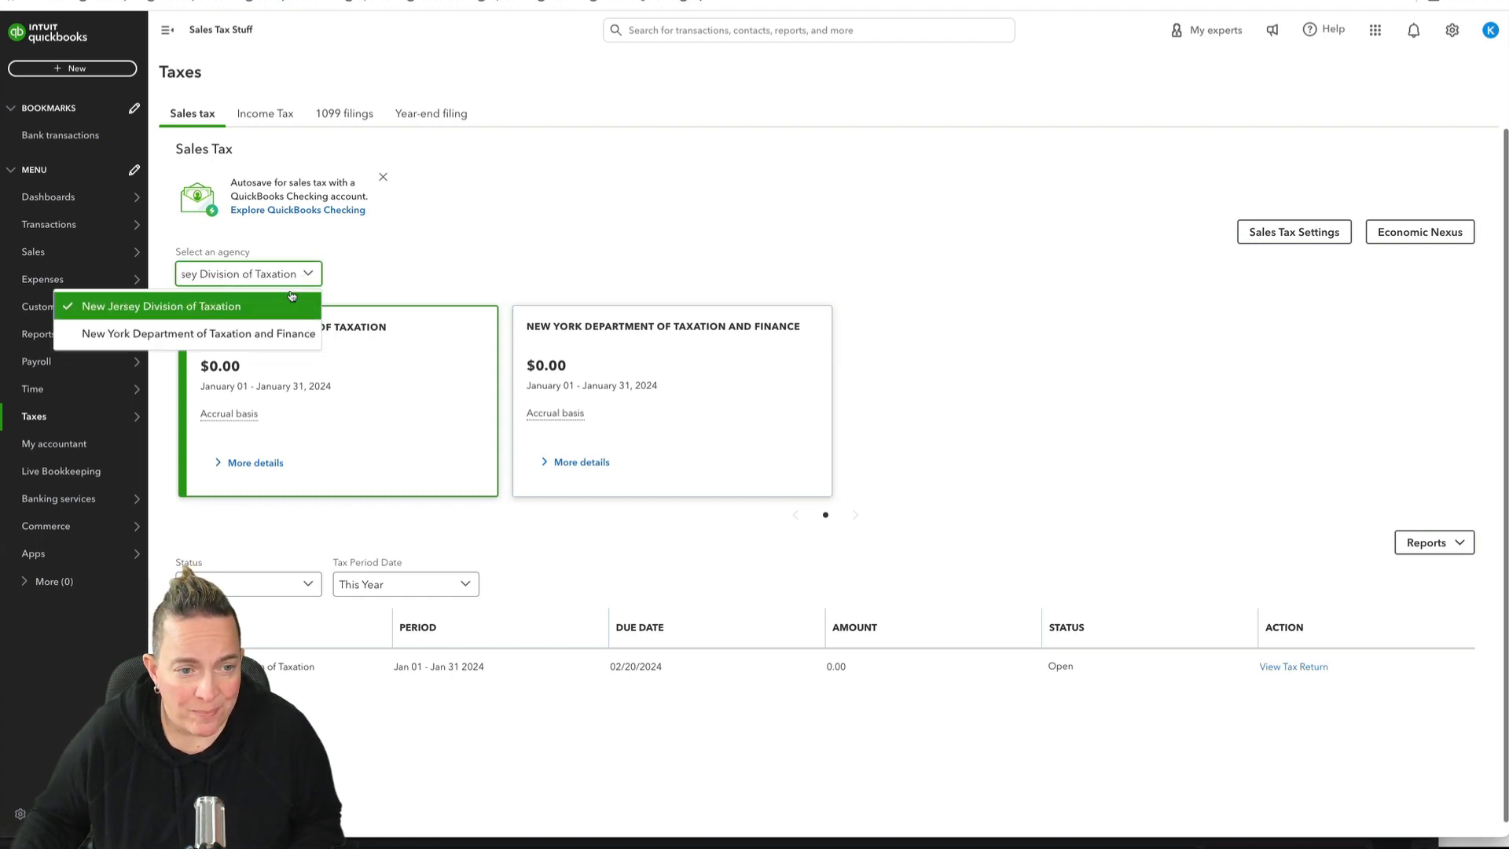
pyautogui.click(455, 250)
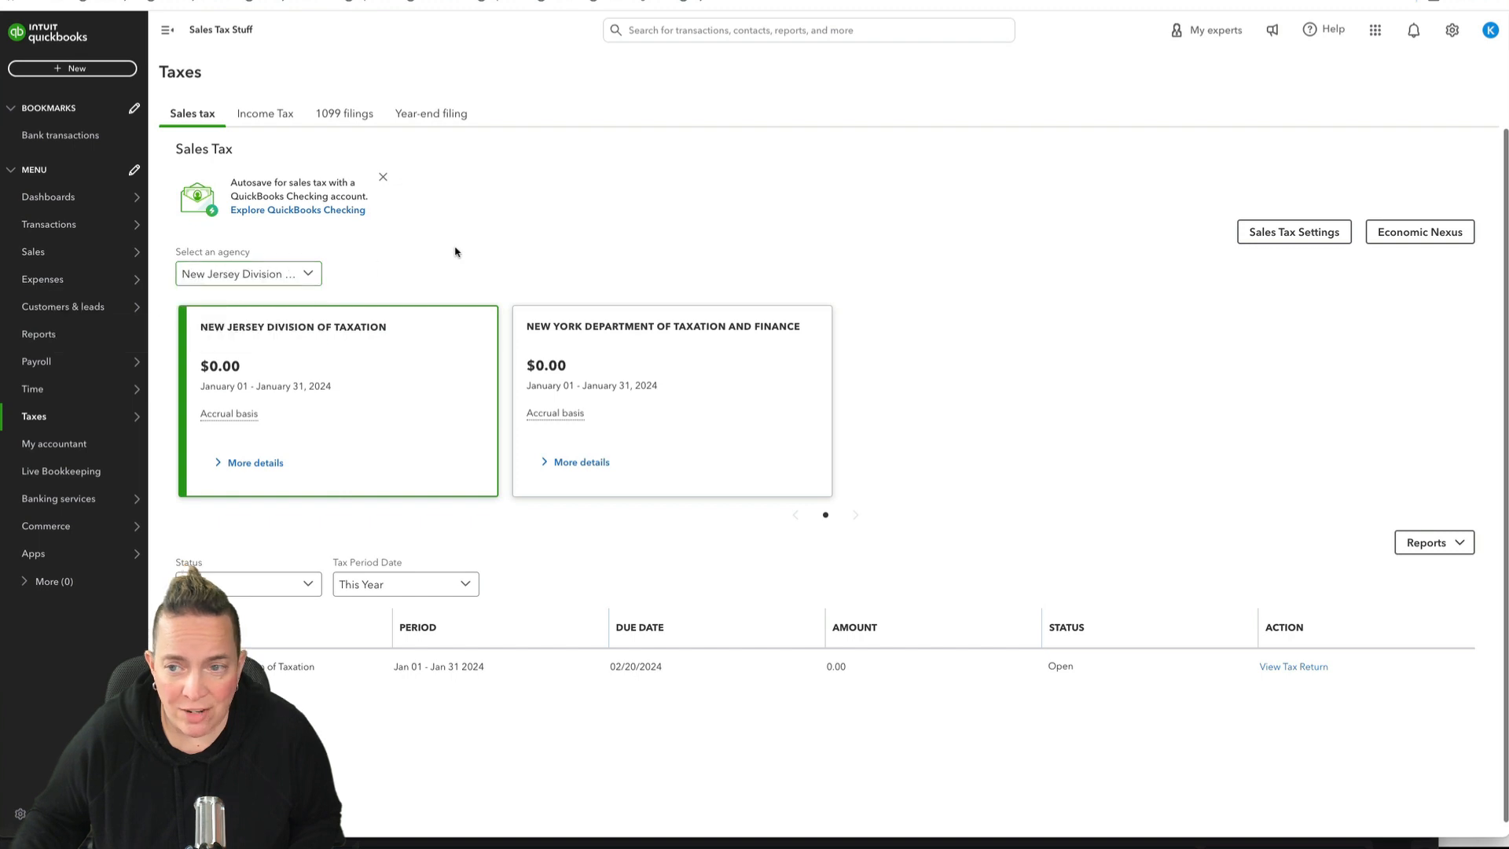
pyautogui.click(1427, 548)
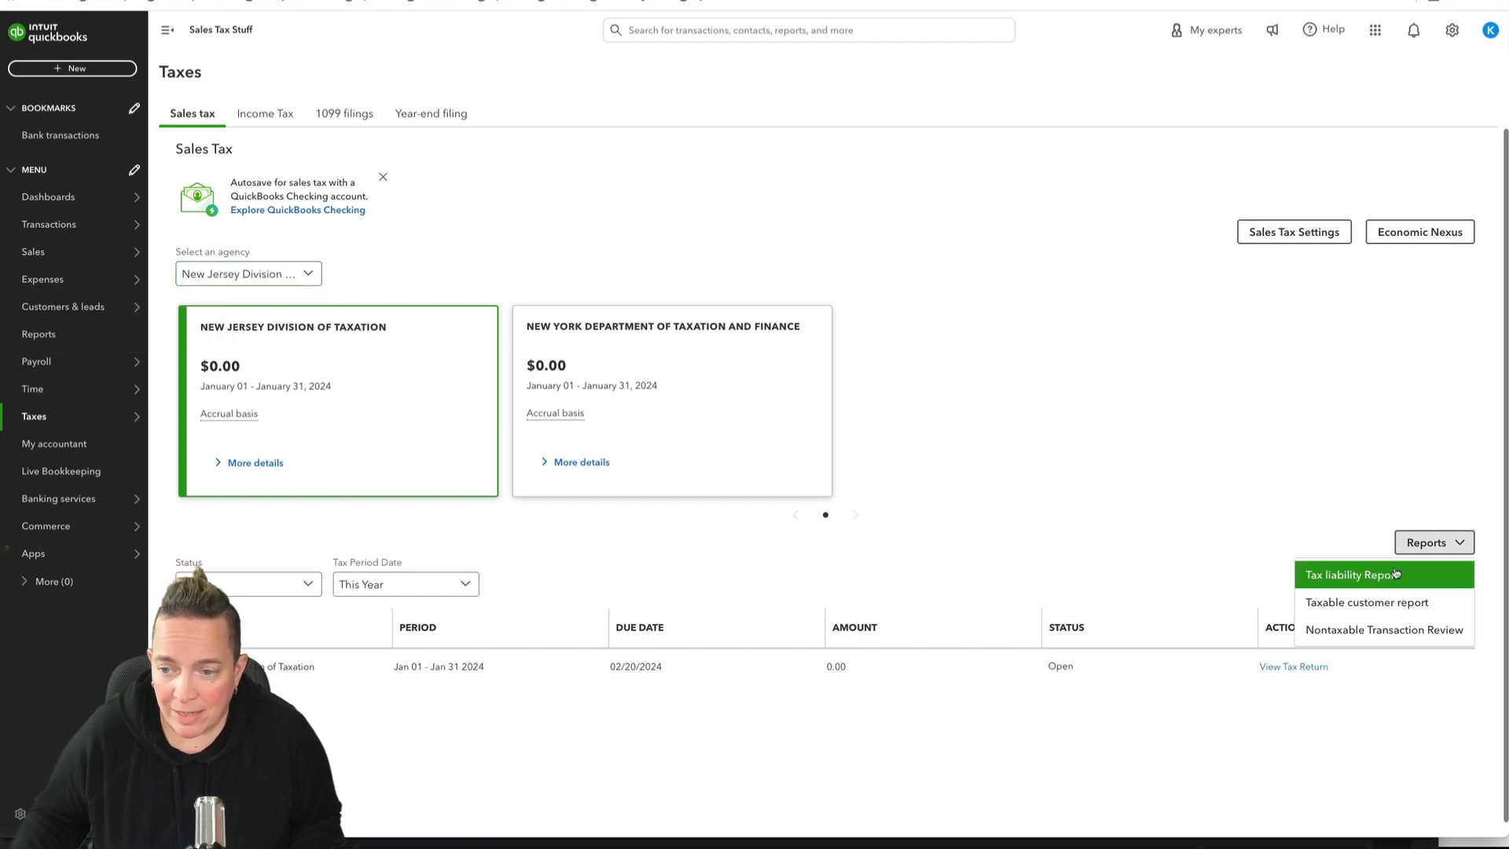
pyautogui.click(1396, 574)
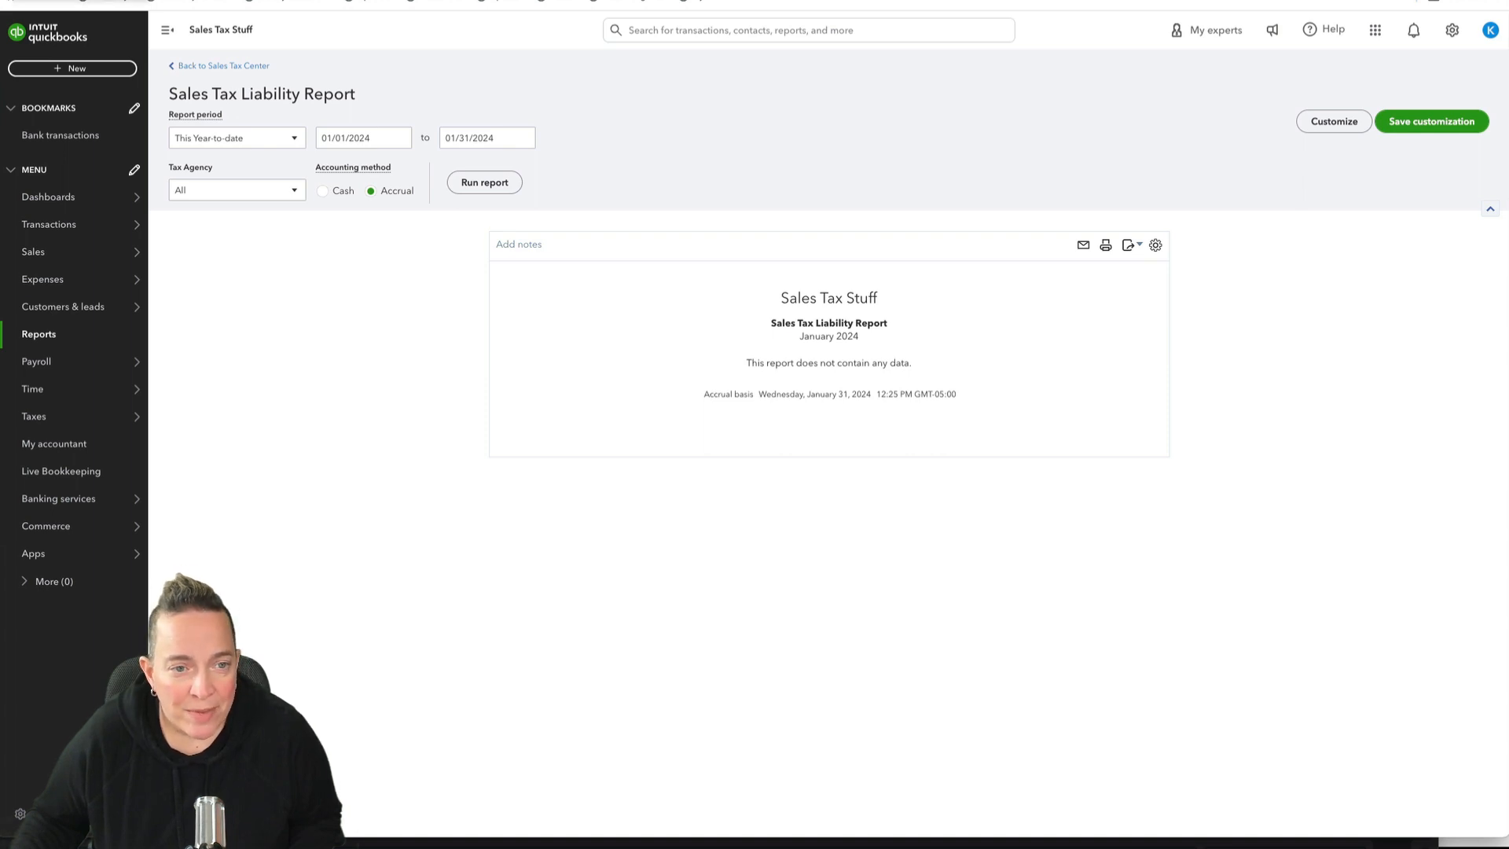
pyautogui.click(16, 0)
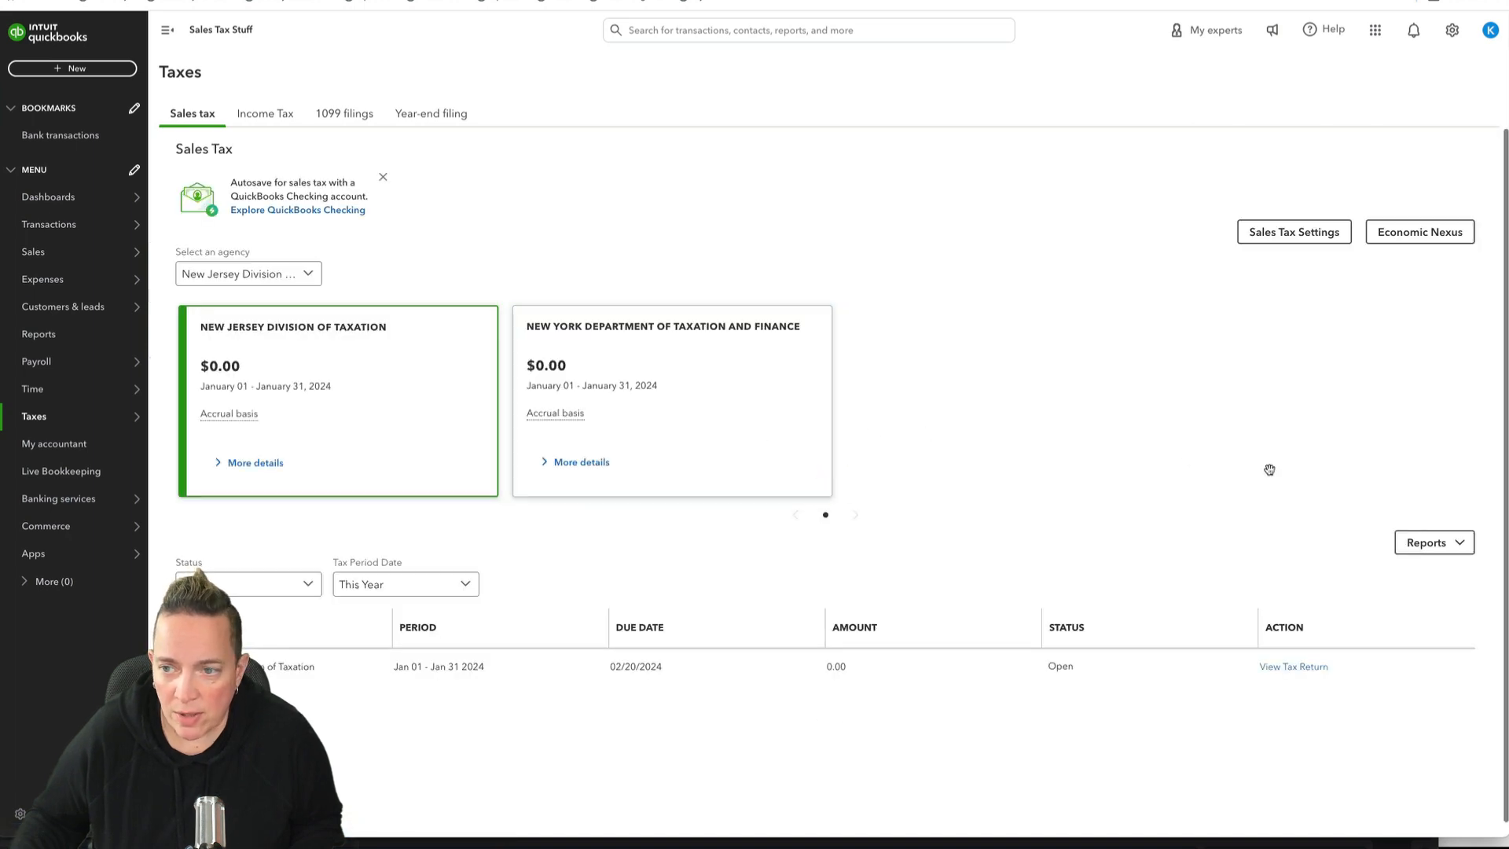
pyautogui.click(1425, 553)
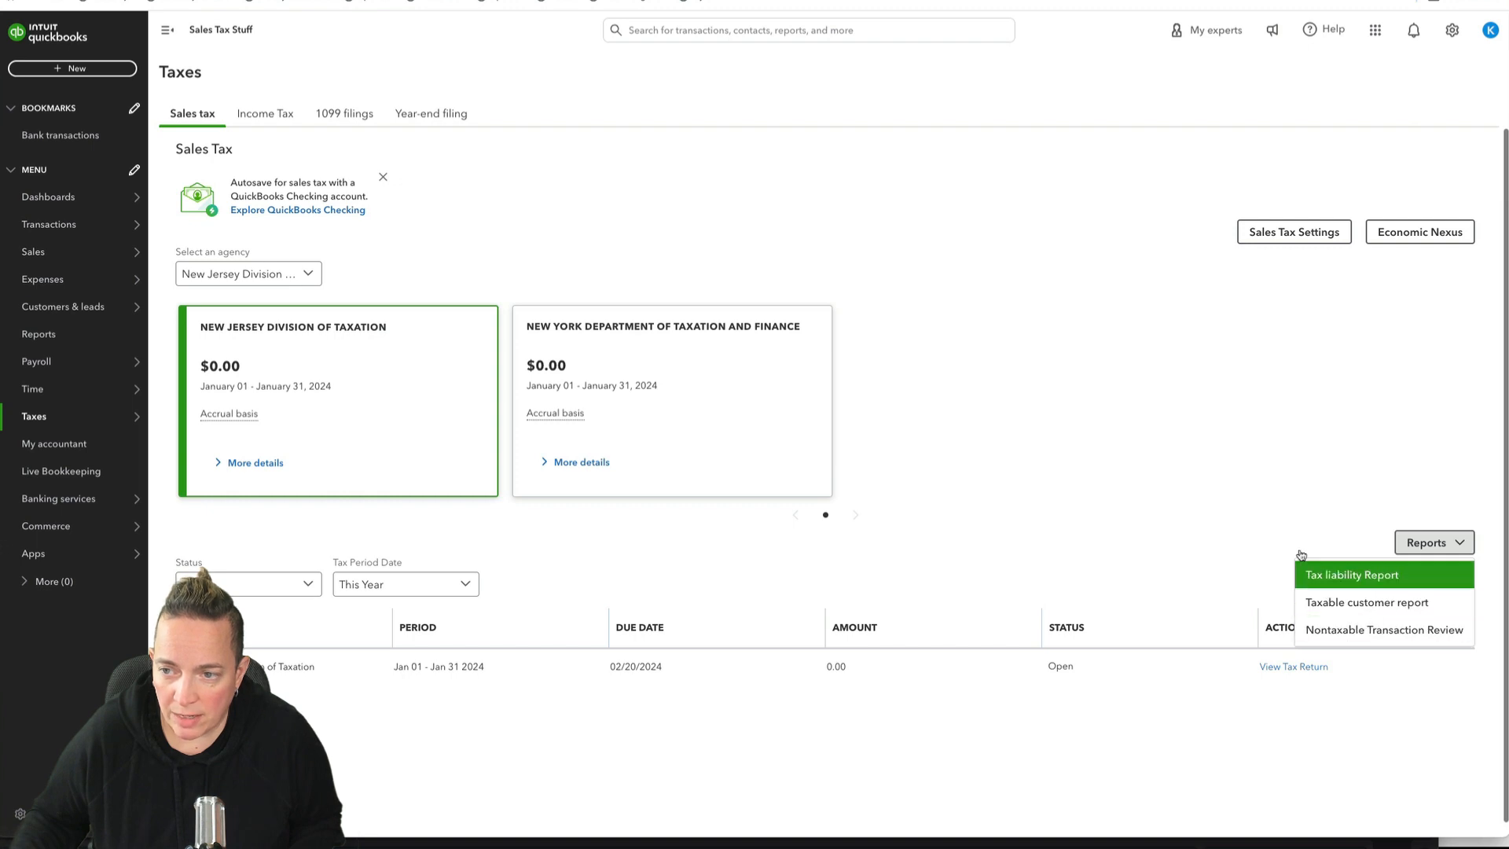
pyautogui.click(1217, 450)
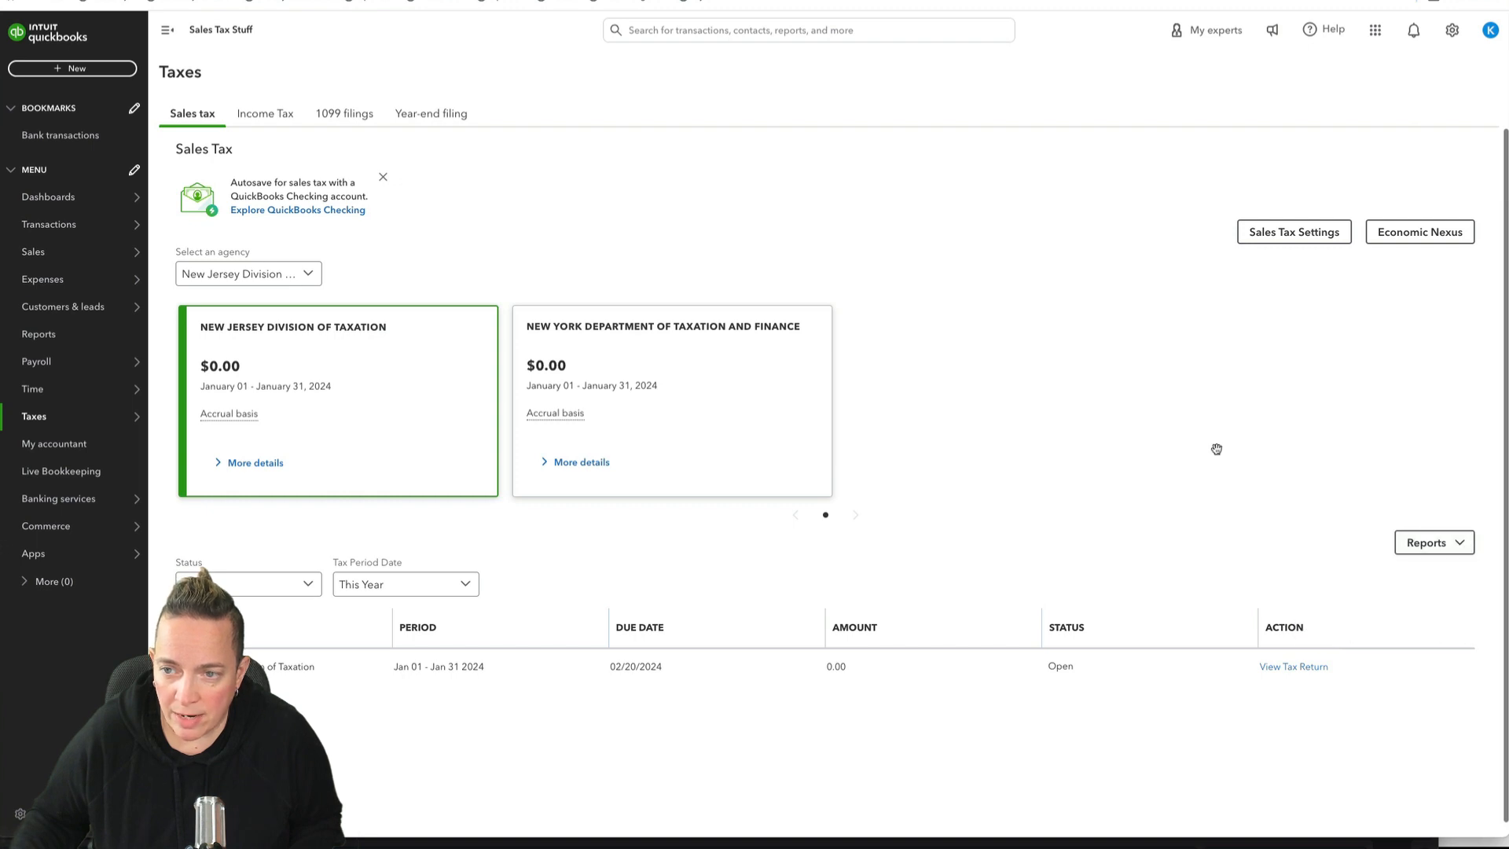
# Step: Open the sales tax settings and view the form for adding an agency, closing it without adding one
pyautogui.click(1323, 233)
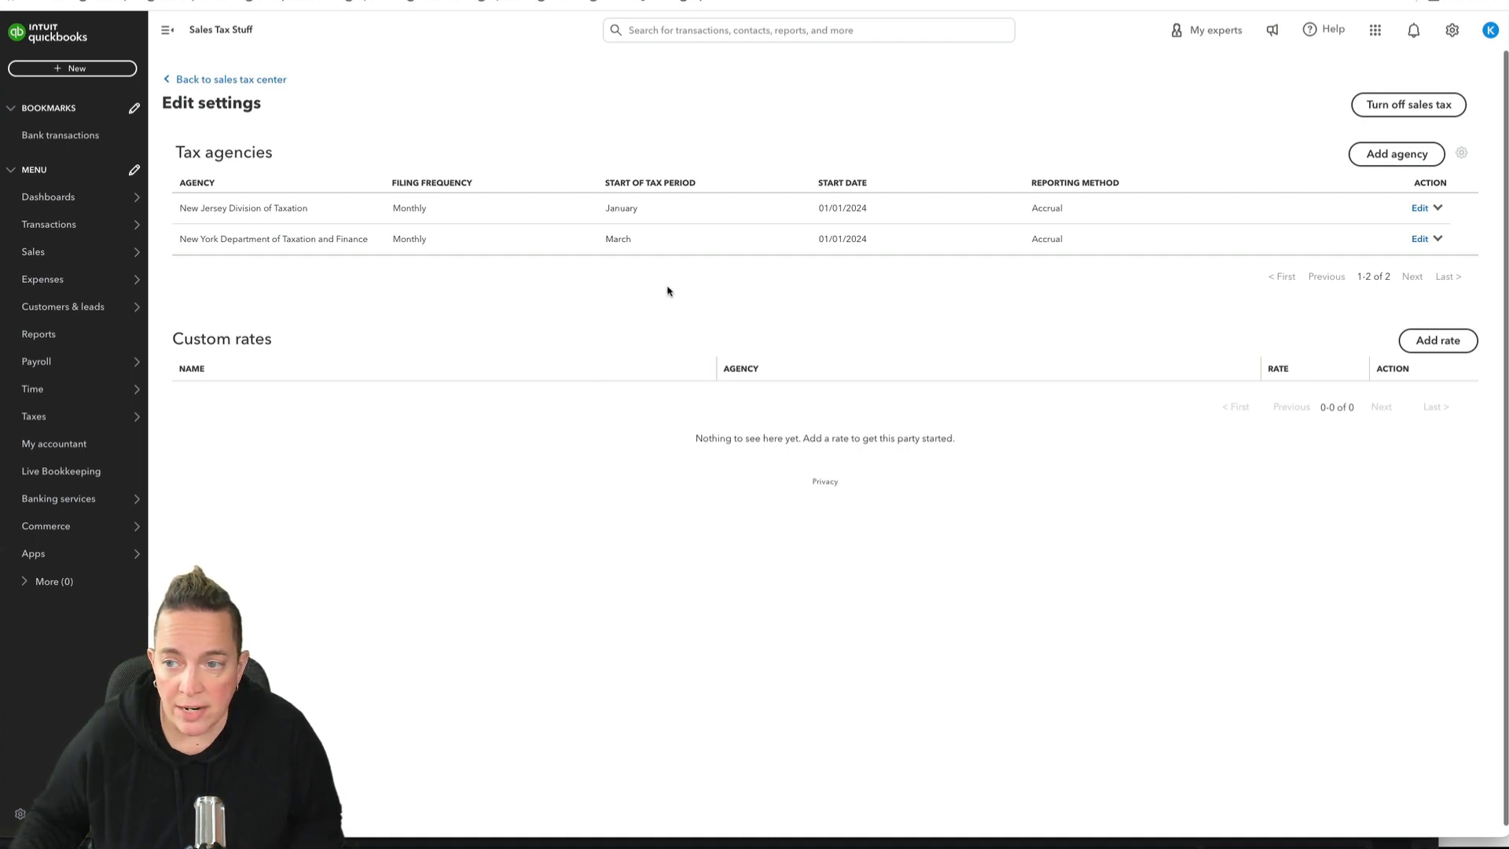
pyautogui.click(1398, 155)
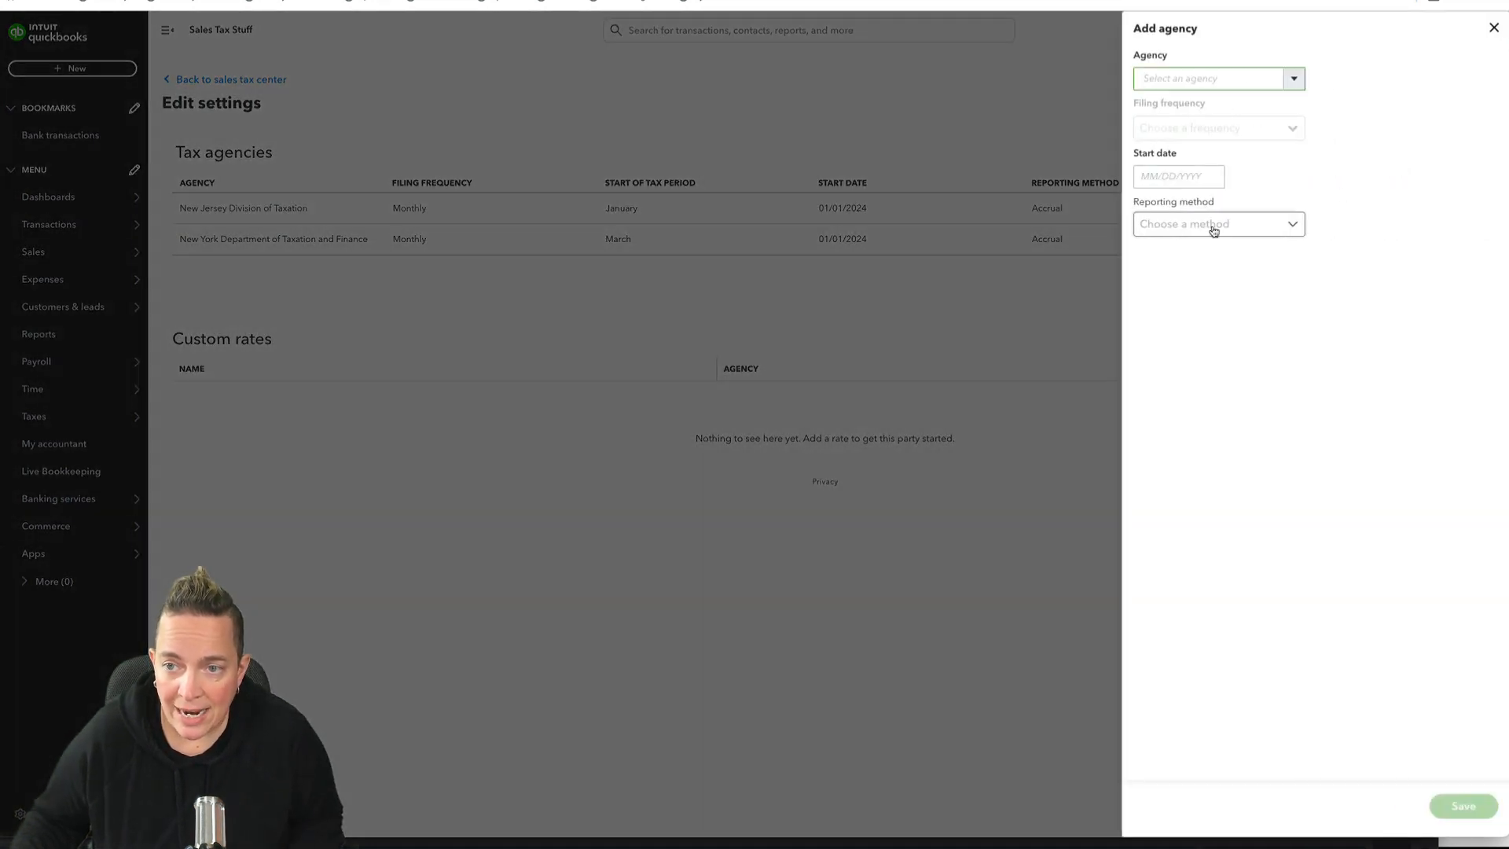
pyautogui.click(1493, 29)
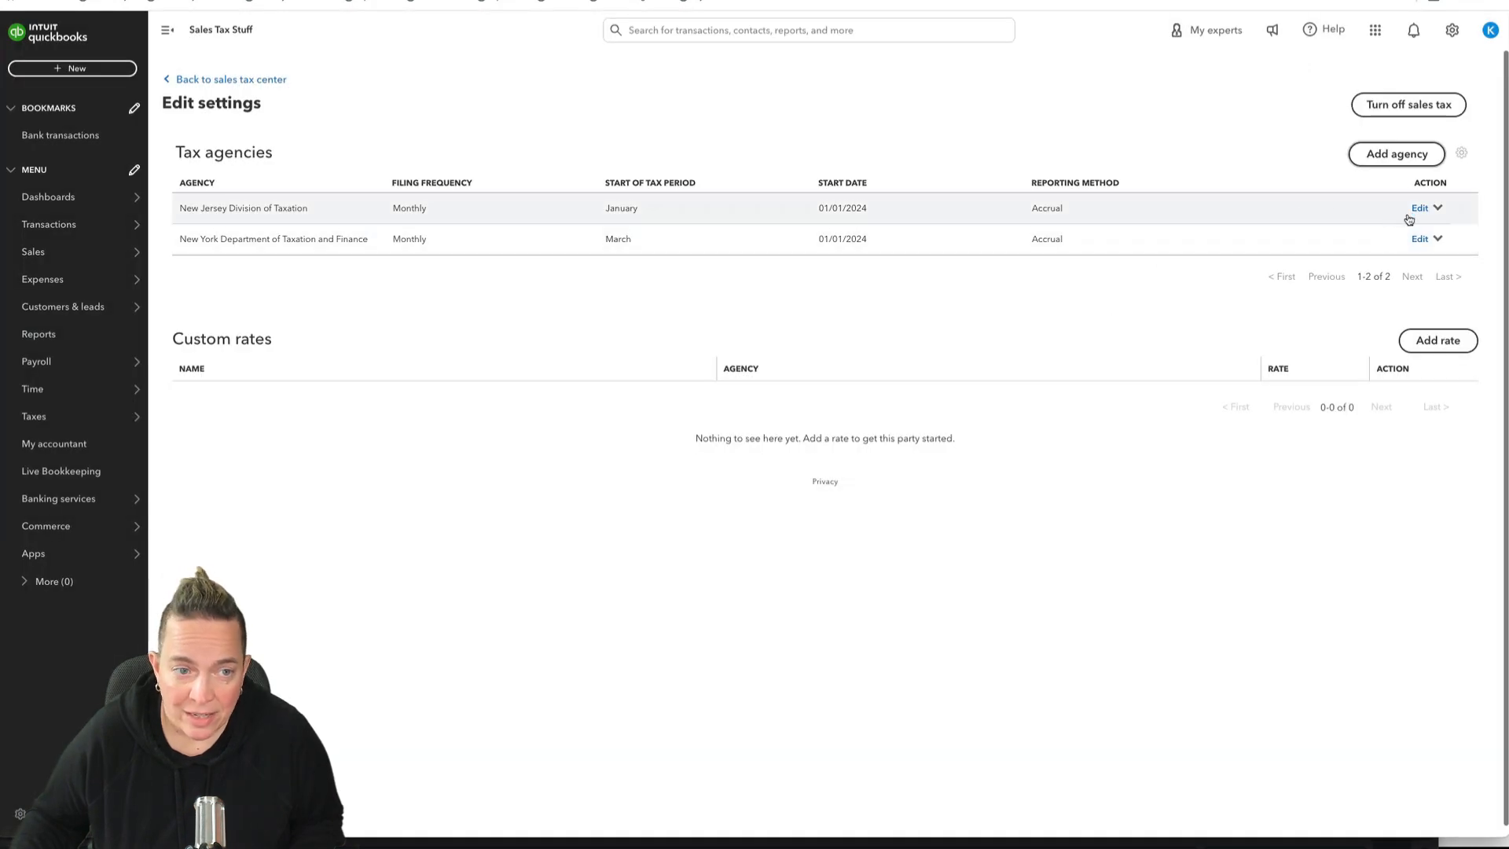
# Step: Set the filing frequency of the New York Department of Taxation and Finance to Quarterly and save the agency details
pyautogui.click(1419, 238)
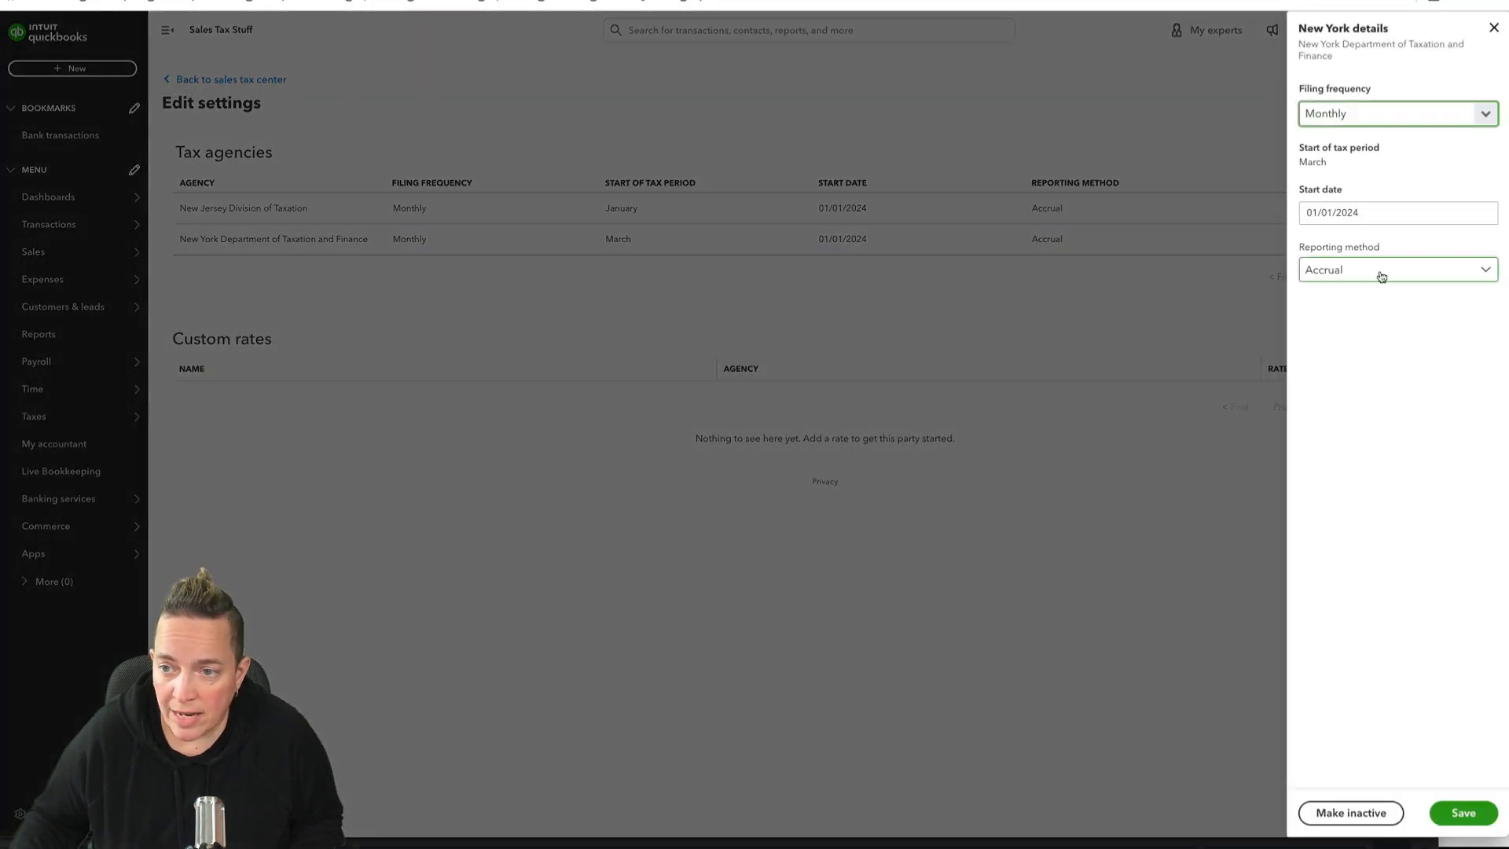
pyautogui.click(1407, 118)
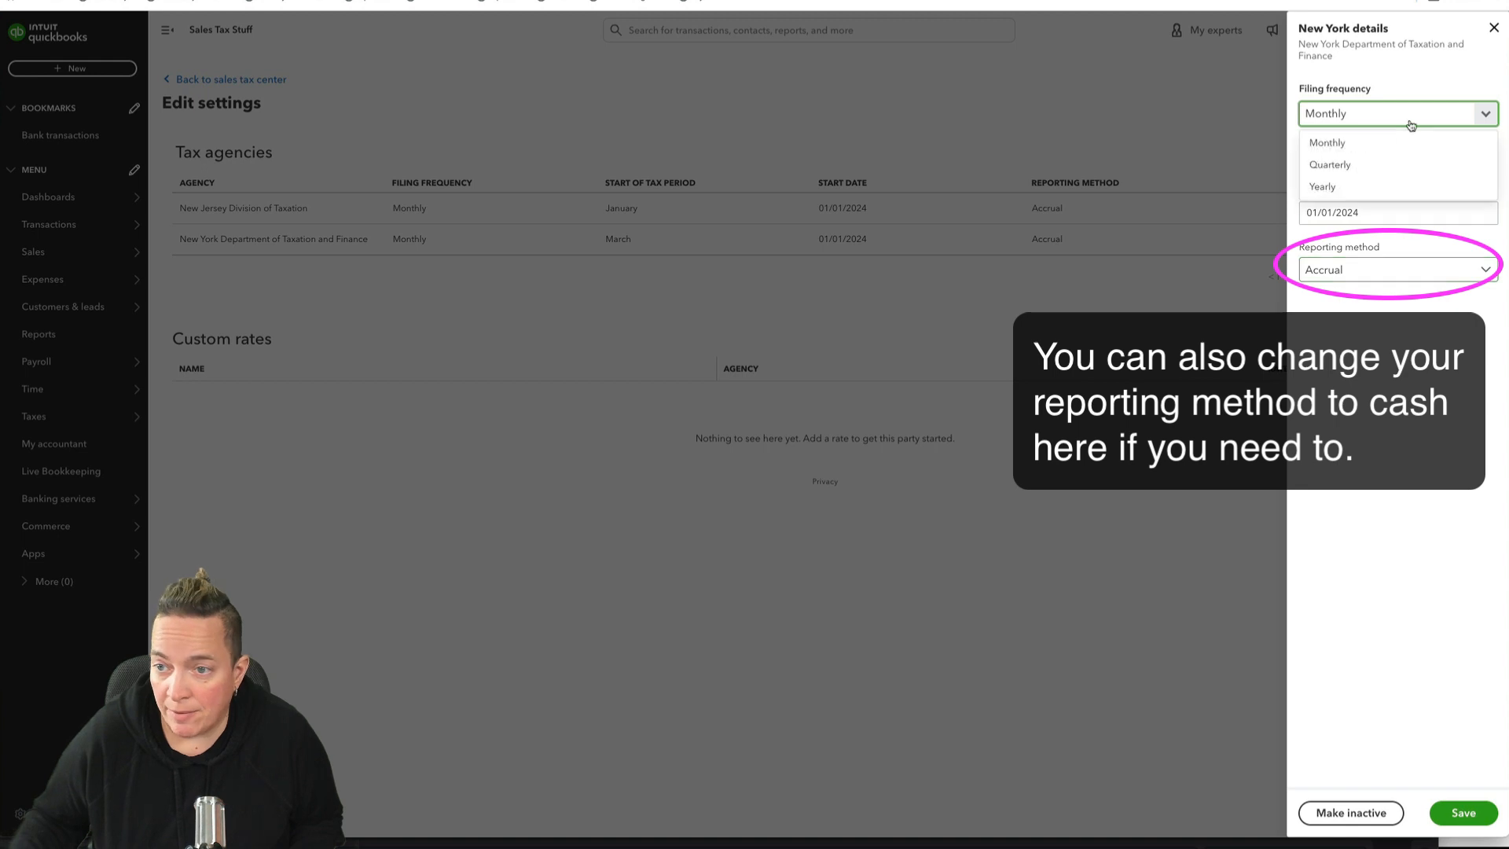
pyautogui.click(1351, 164)
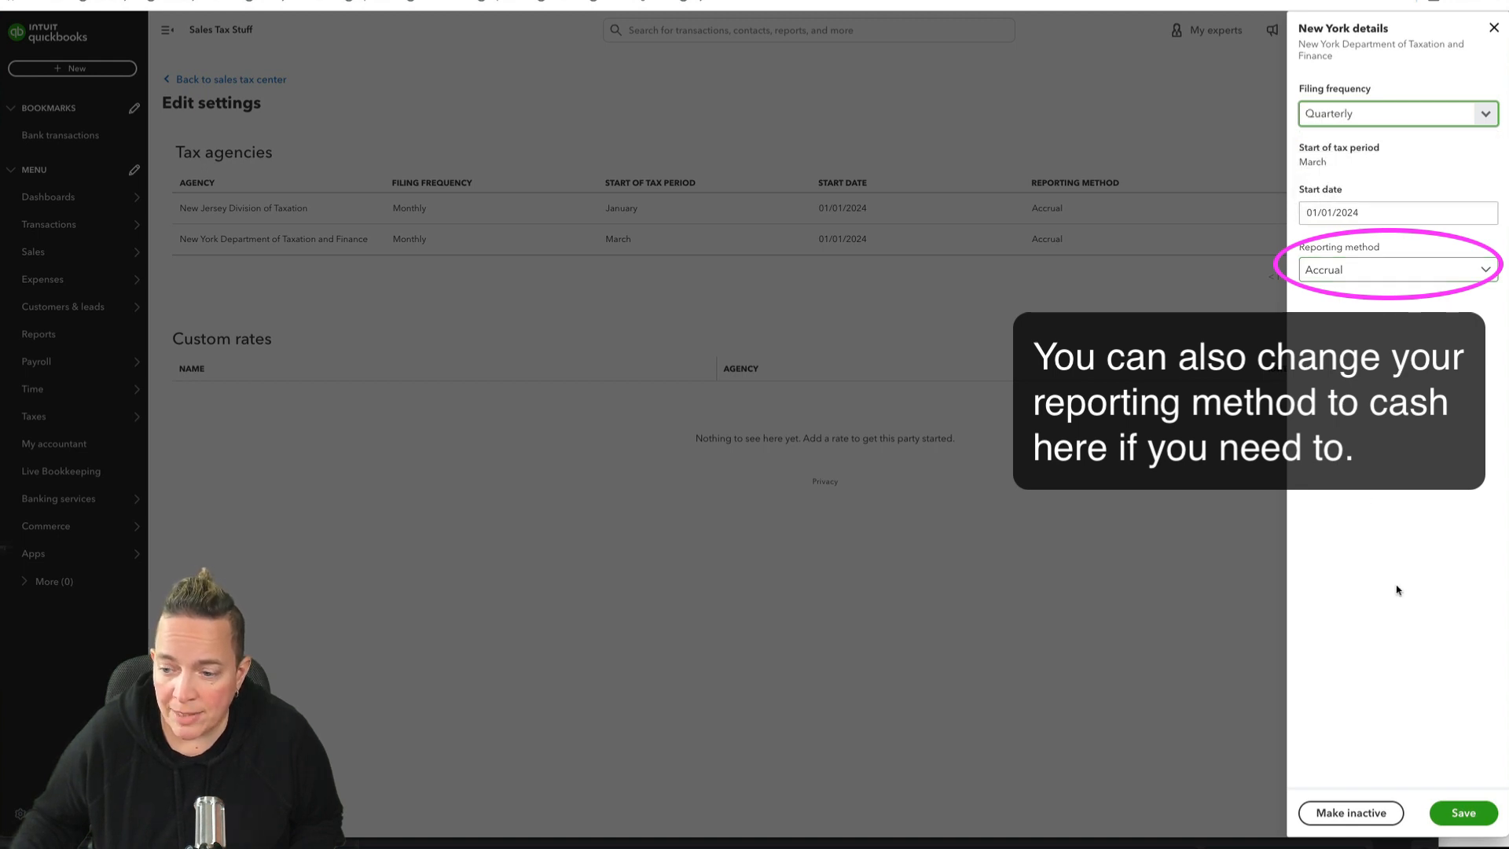
pyautogui.click(1469, 813)
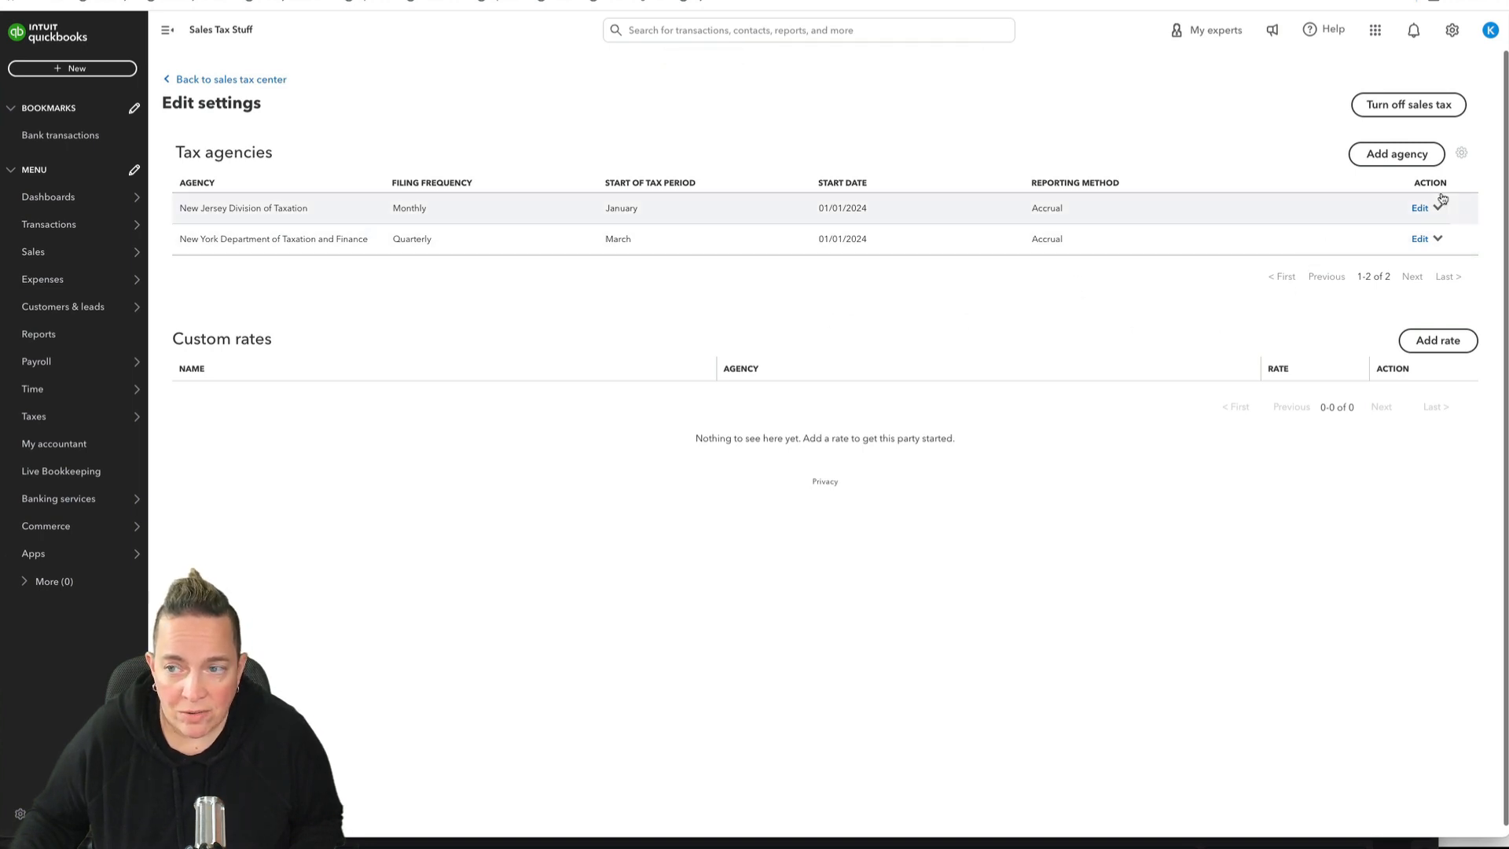
# Step: View the option to include inactive agencies and the custom sales tax rate form, closing both without changes
pyautogui.click(1464, 155)
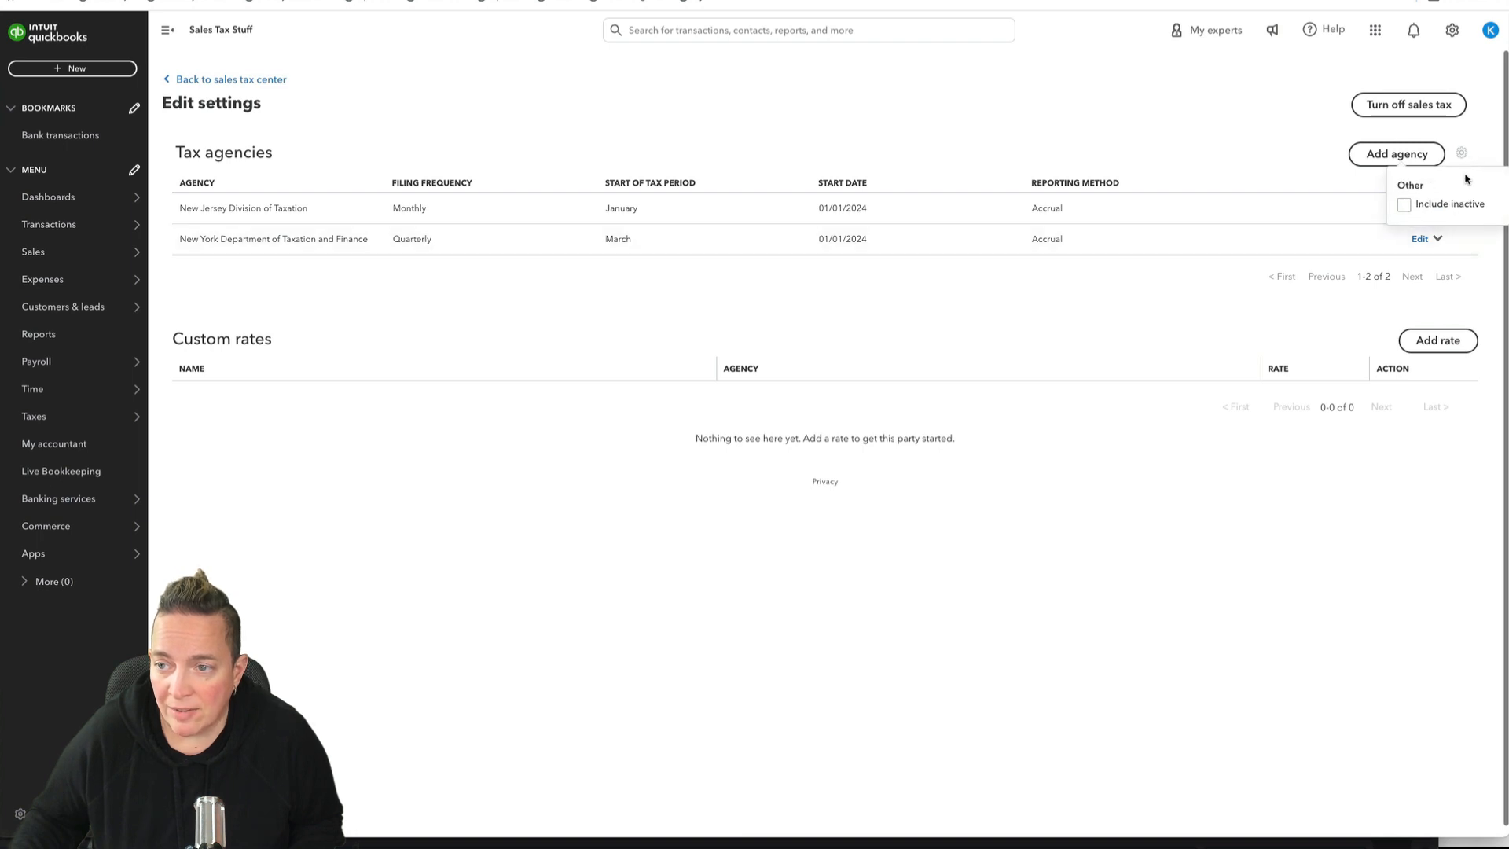
pyautogui.click(1319, 173)
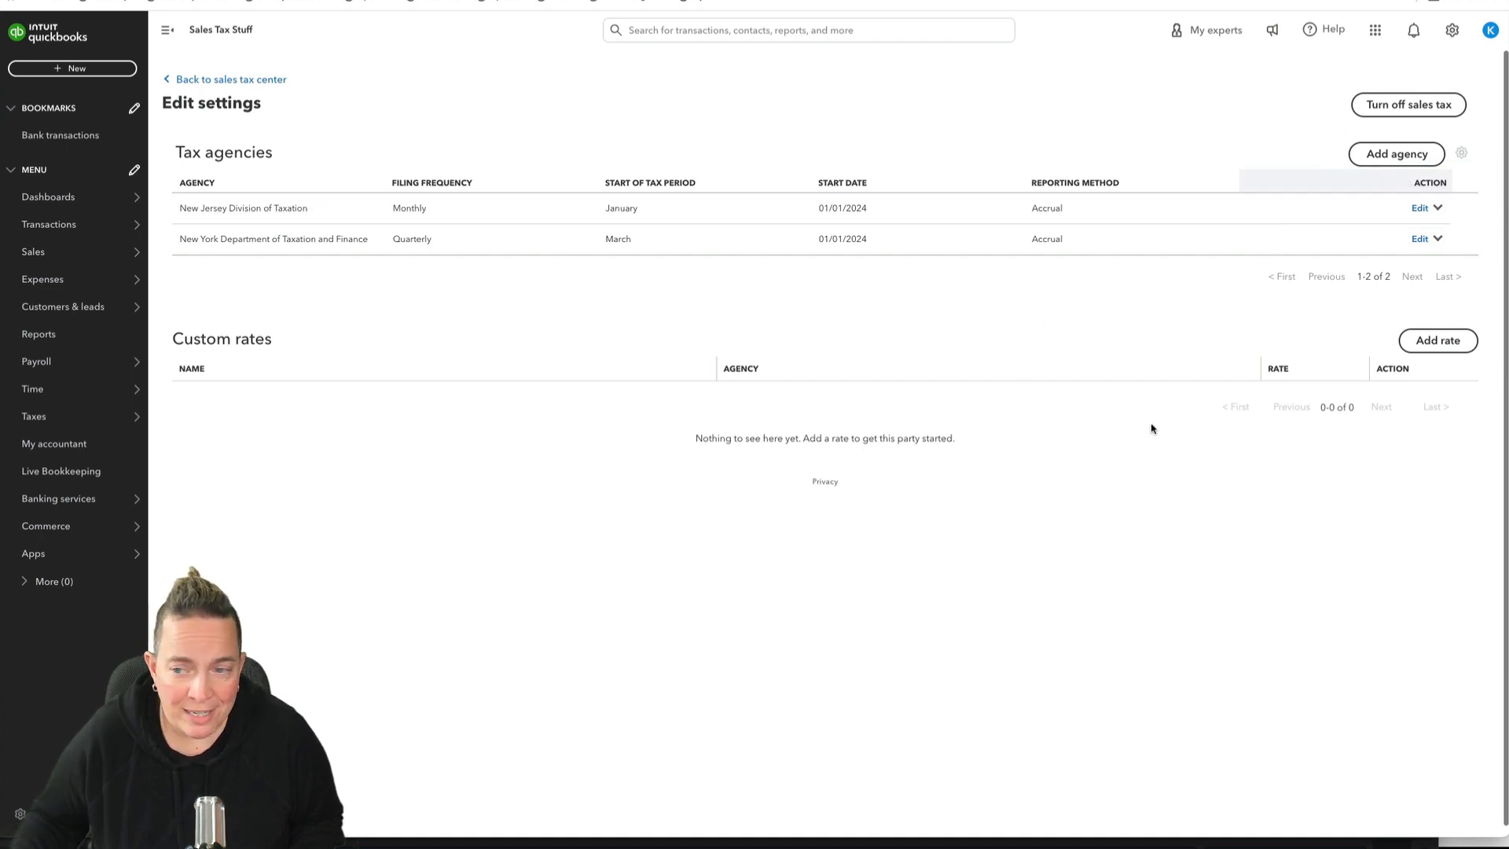
pyautogui.click(1447, 340)
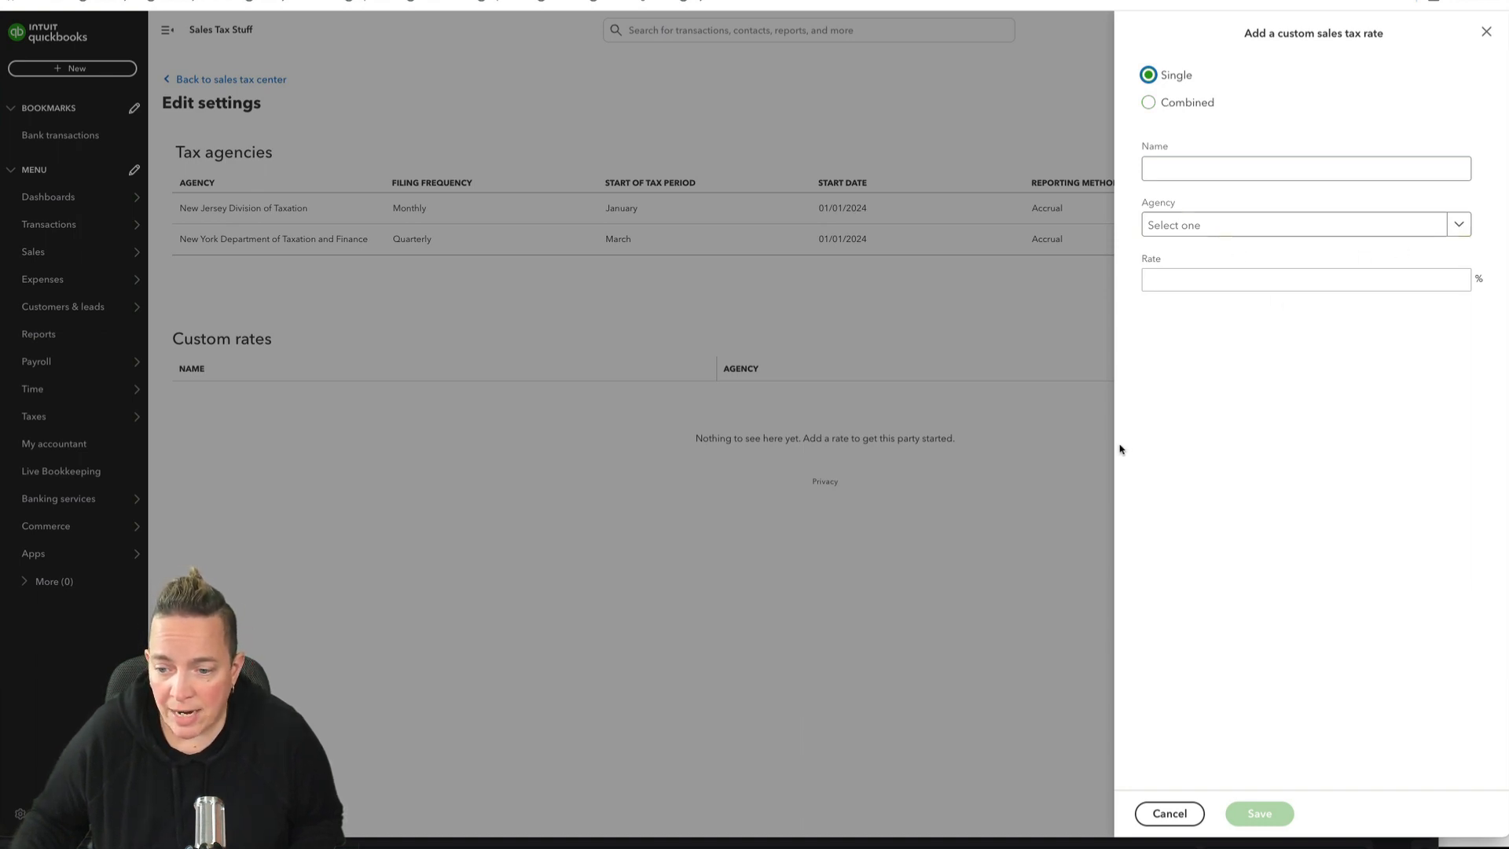
pyautogui.click(1167, 813)
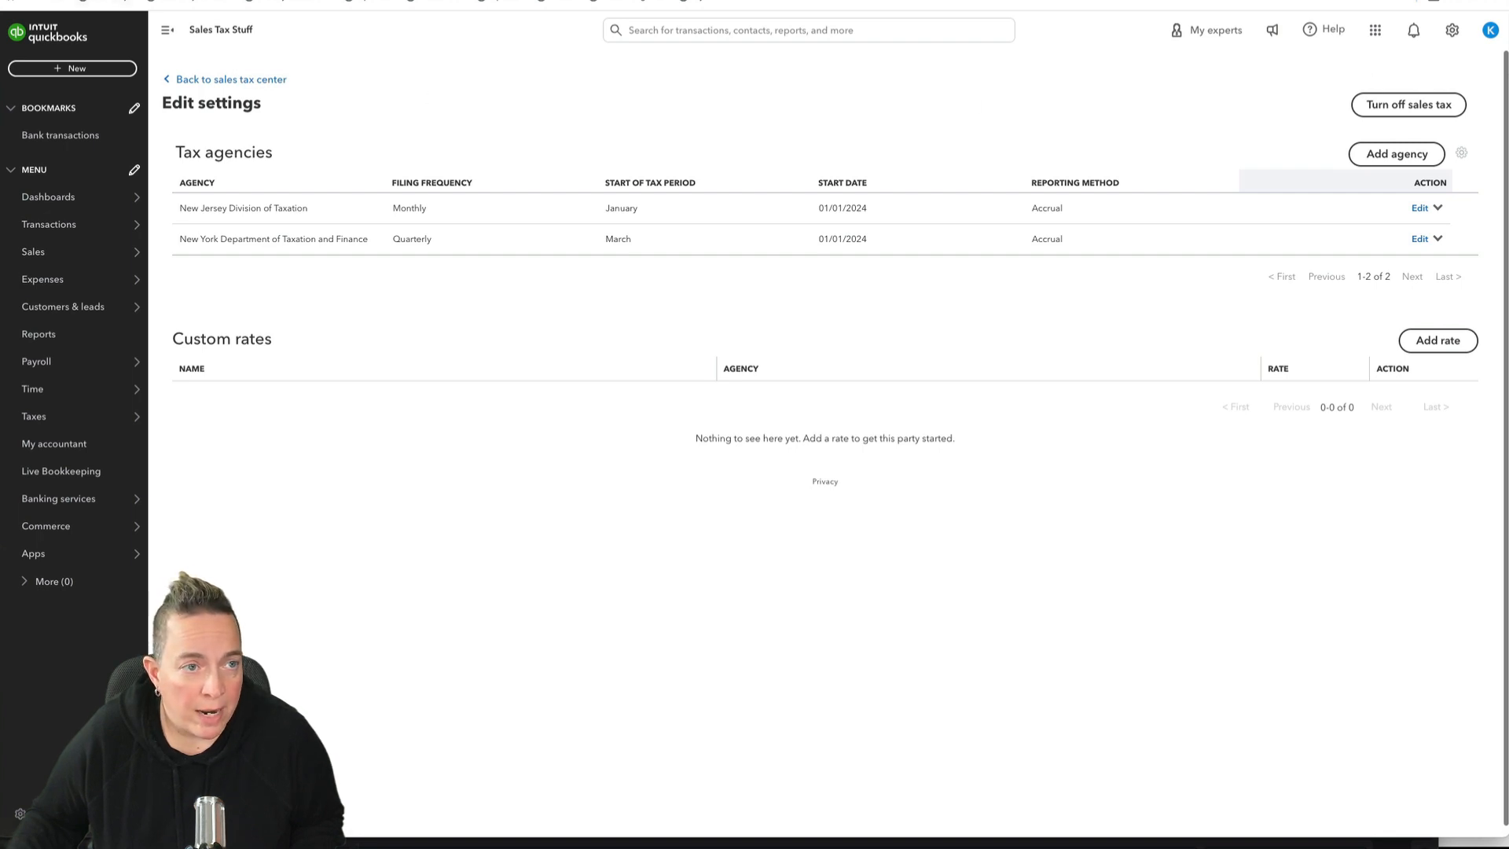
# Step: Return to the sales tax overview, review the state list on the Economic Nexus page, and go back to the overview
pyautogui.click(245, 79)
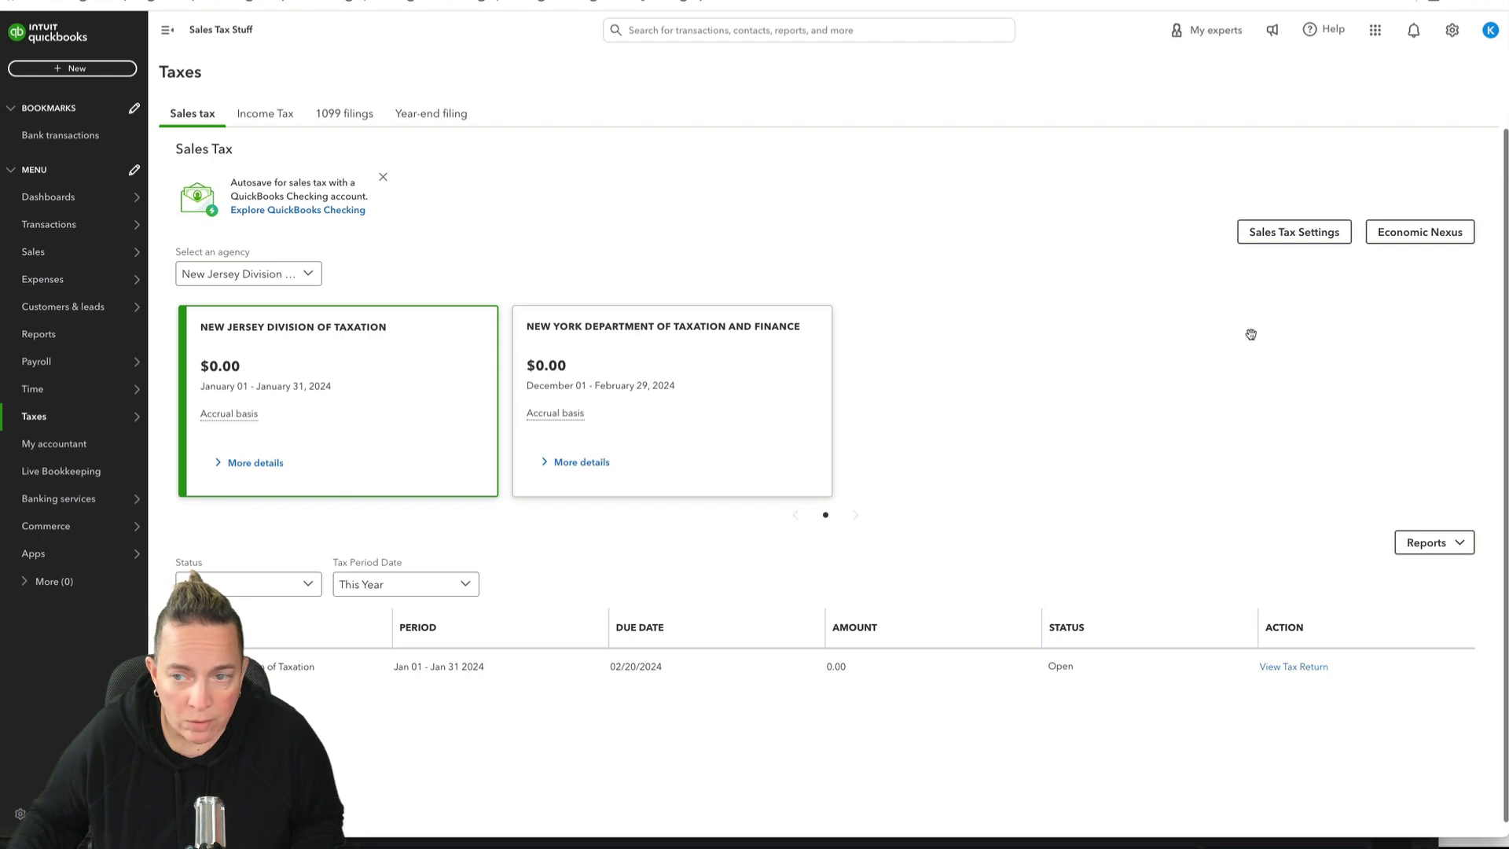
pyautogui.click(1430, 242)
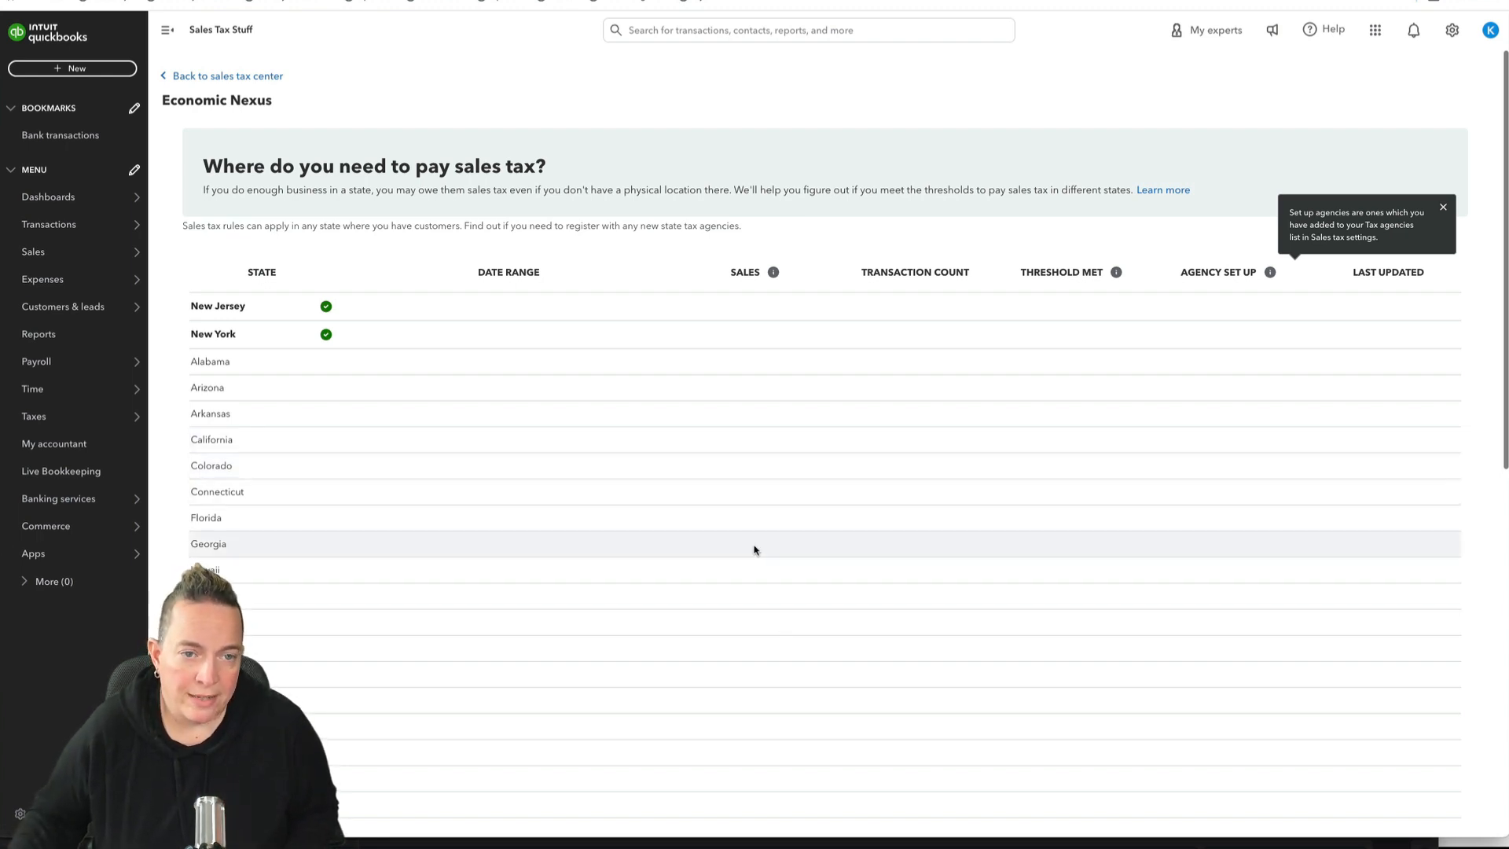
pyautogui.scroll(-1, 755, 547)
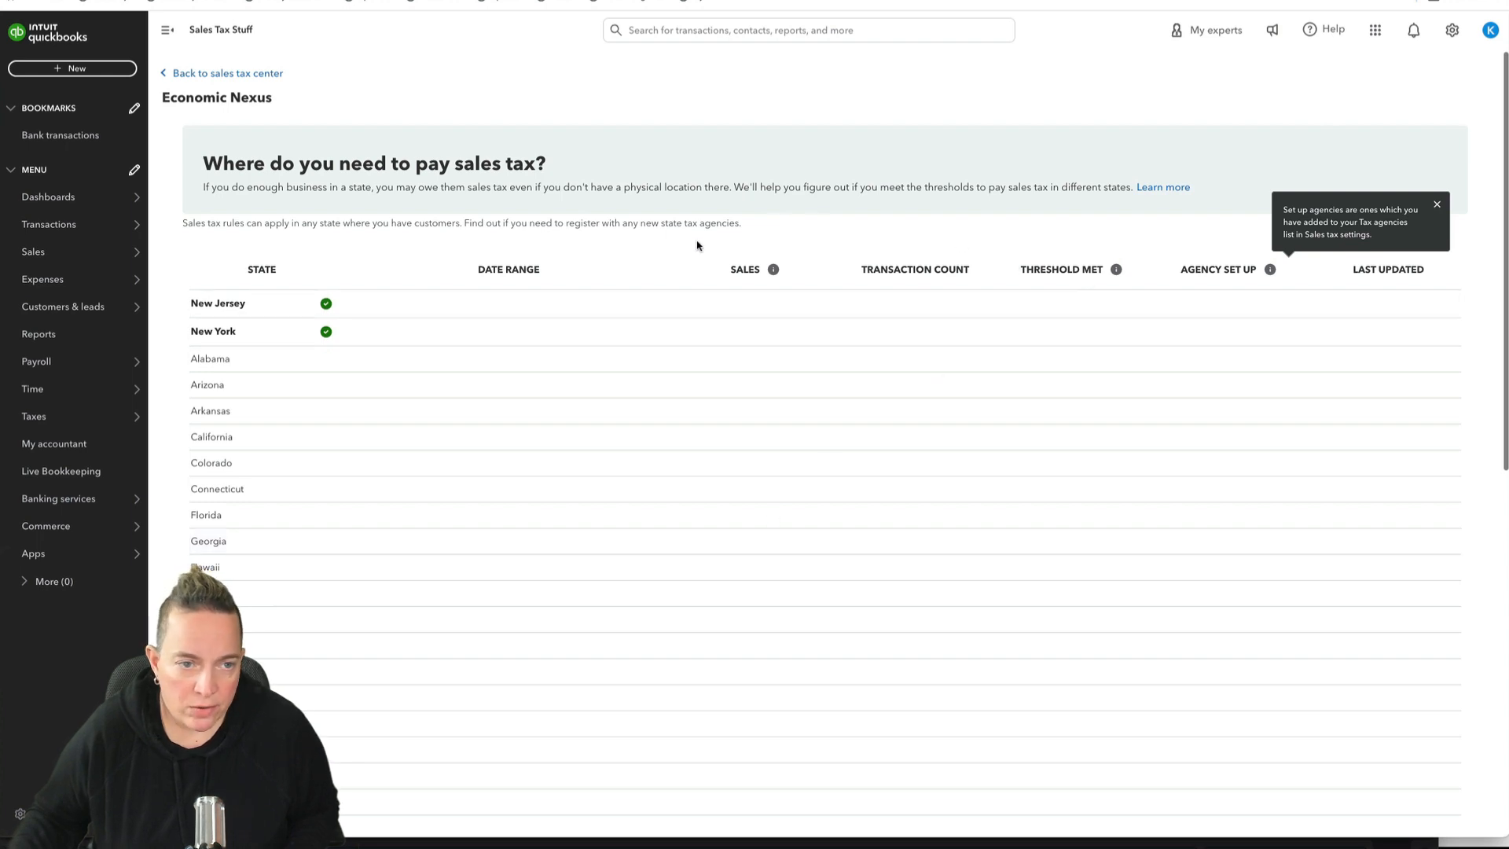
pyautogui.click(244, 73)
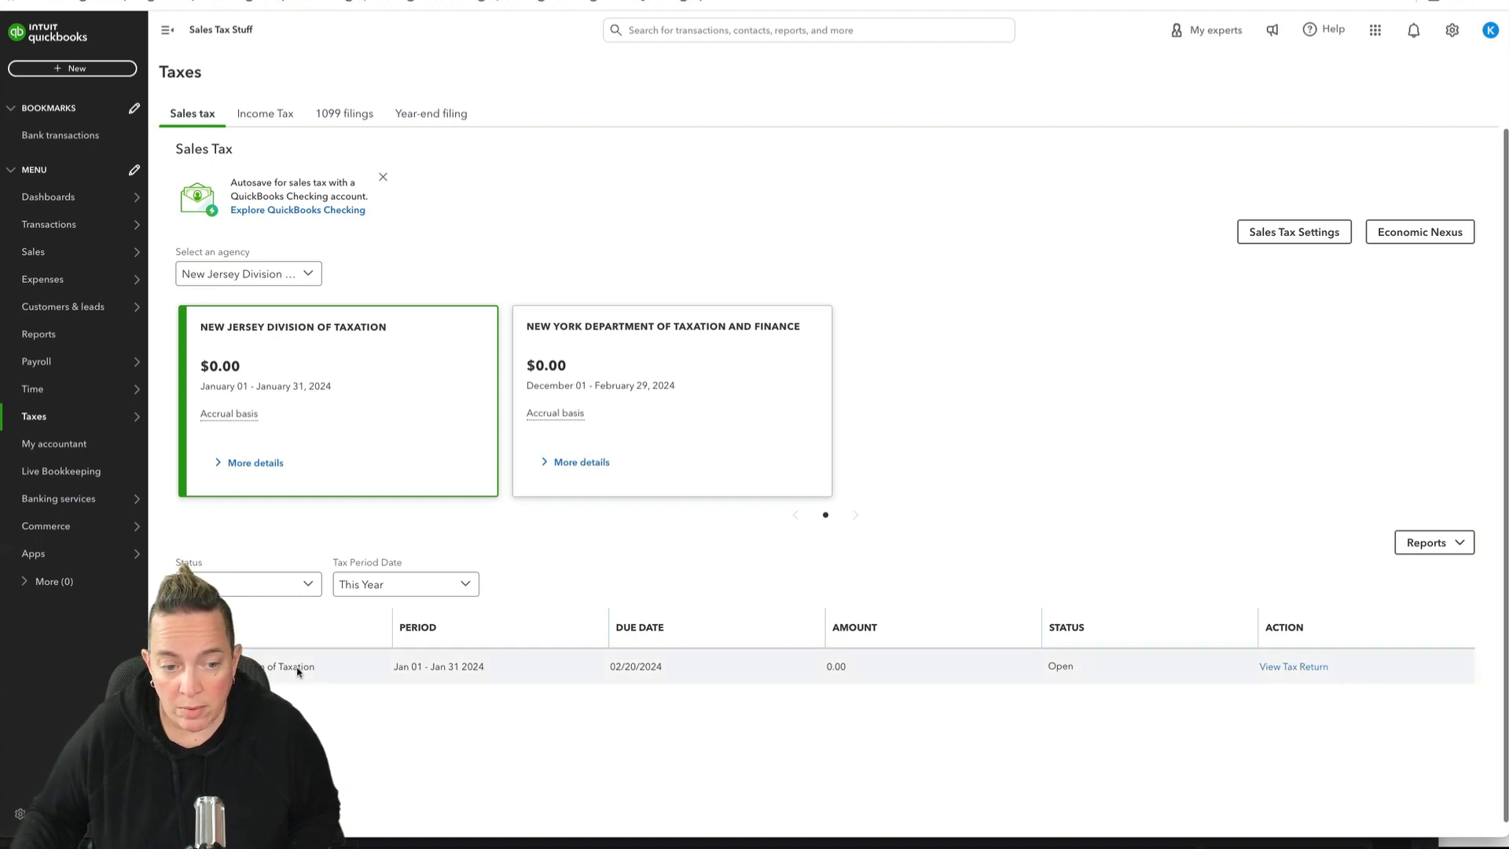
# Step: Review the January 2024 New Jersey tax return and its adjustment form, closing both without adding an adjustment
pyautogui.click(1291, 669)
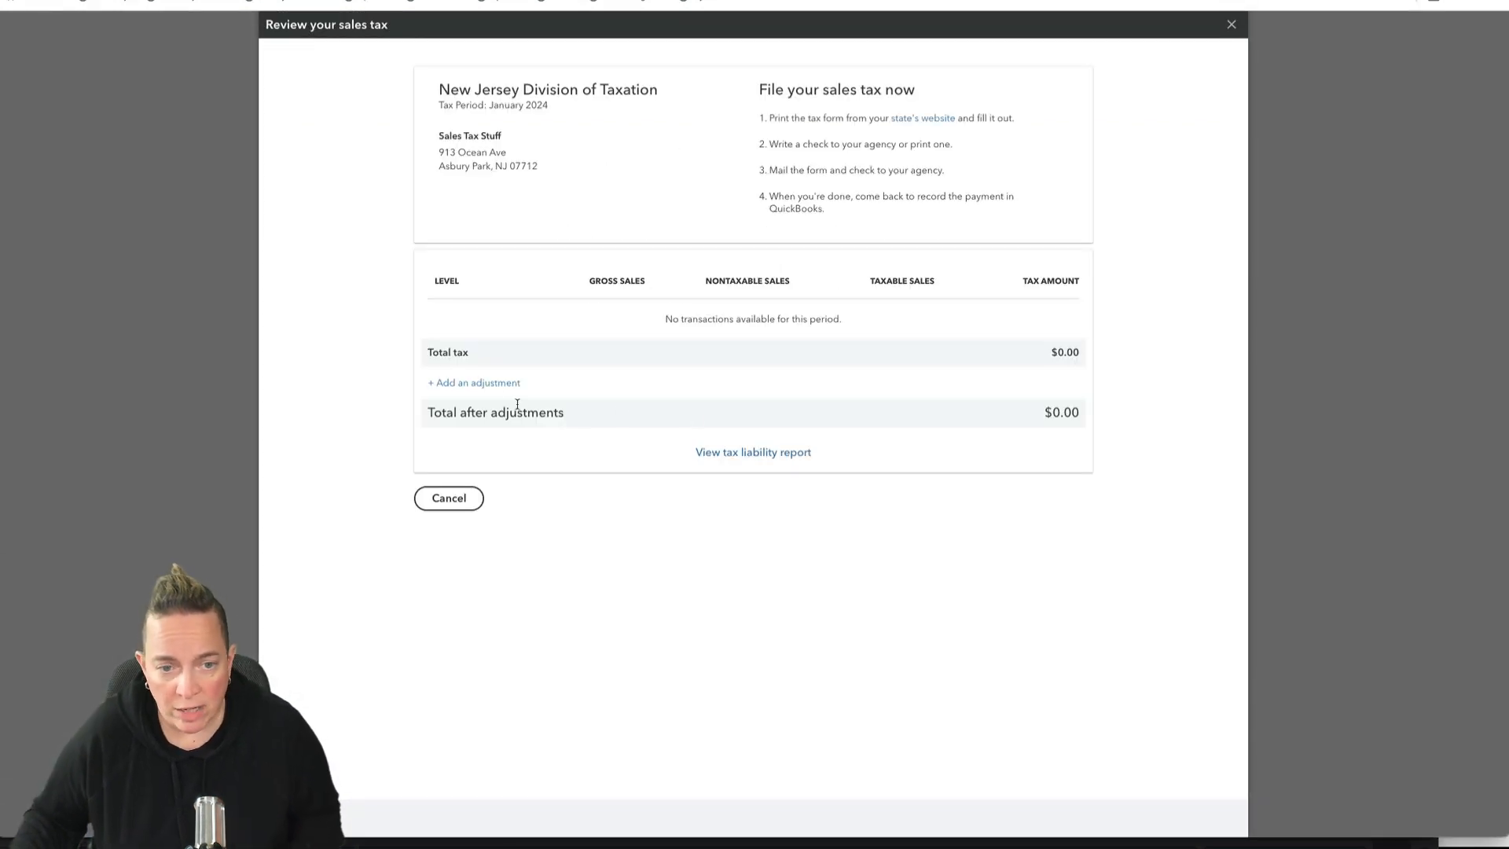
pyautogui.click(482, 382)
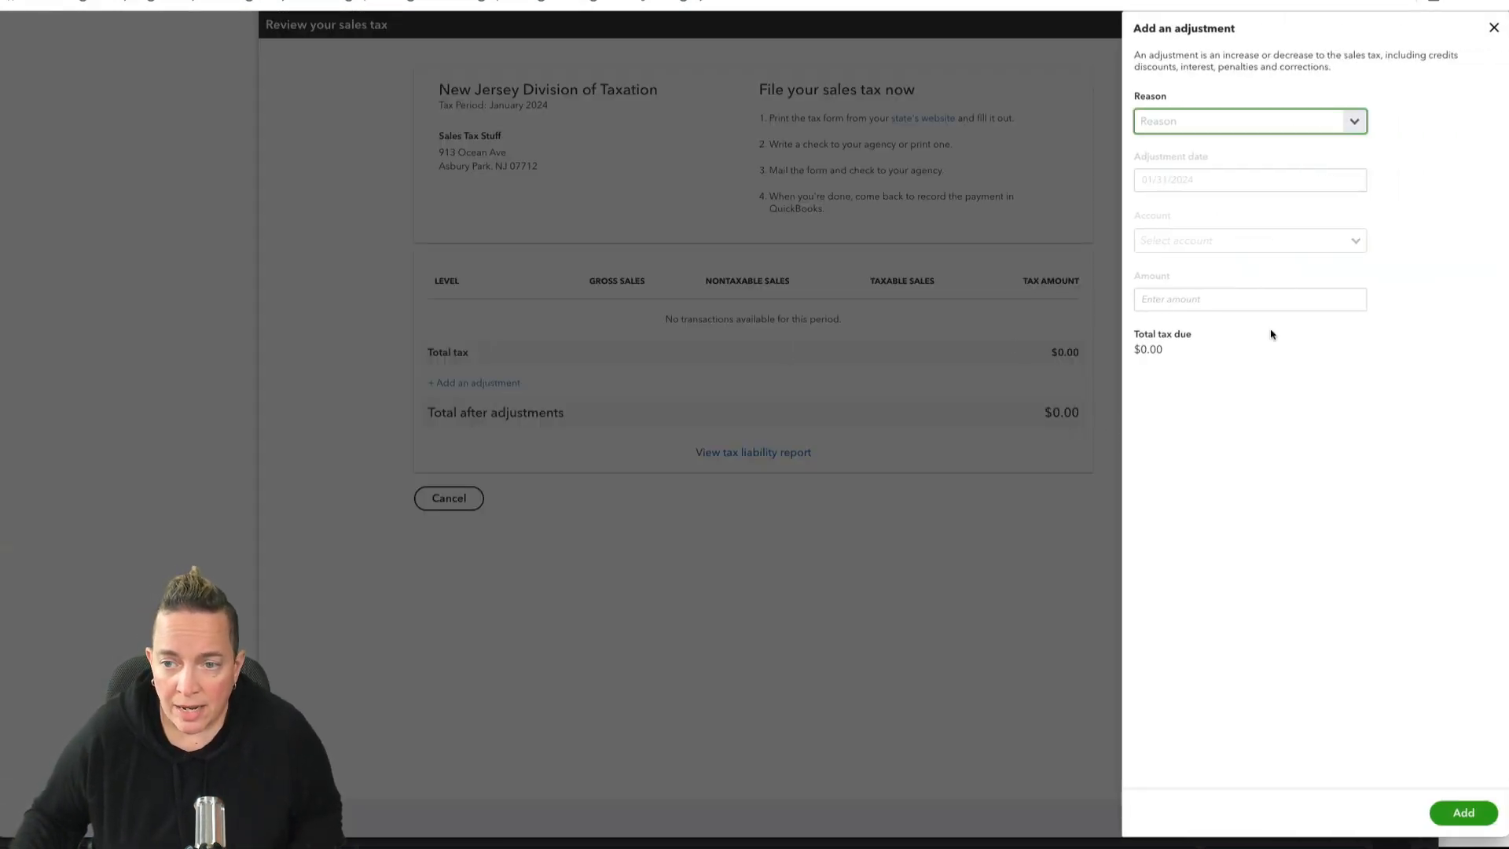
pyautogui.click(1493, 29)
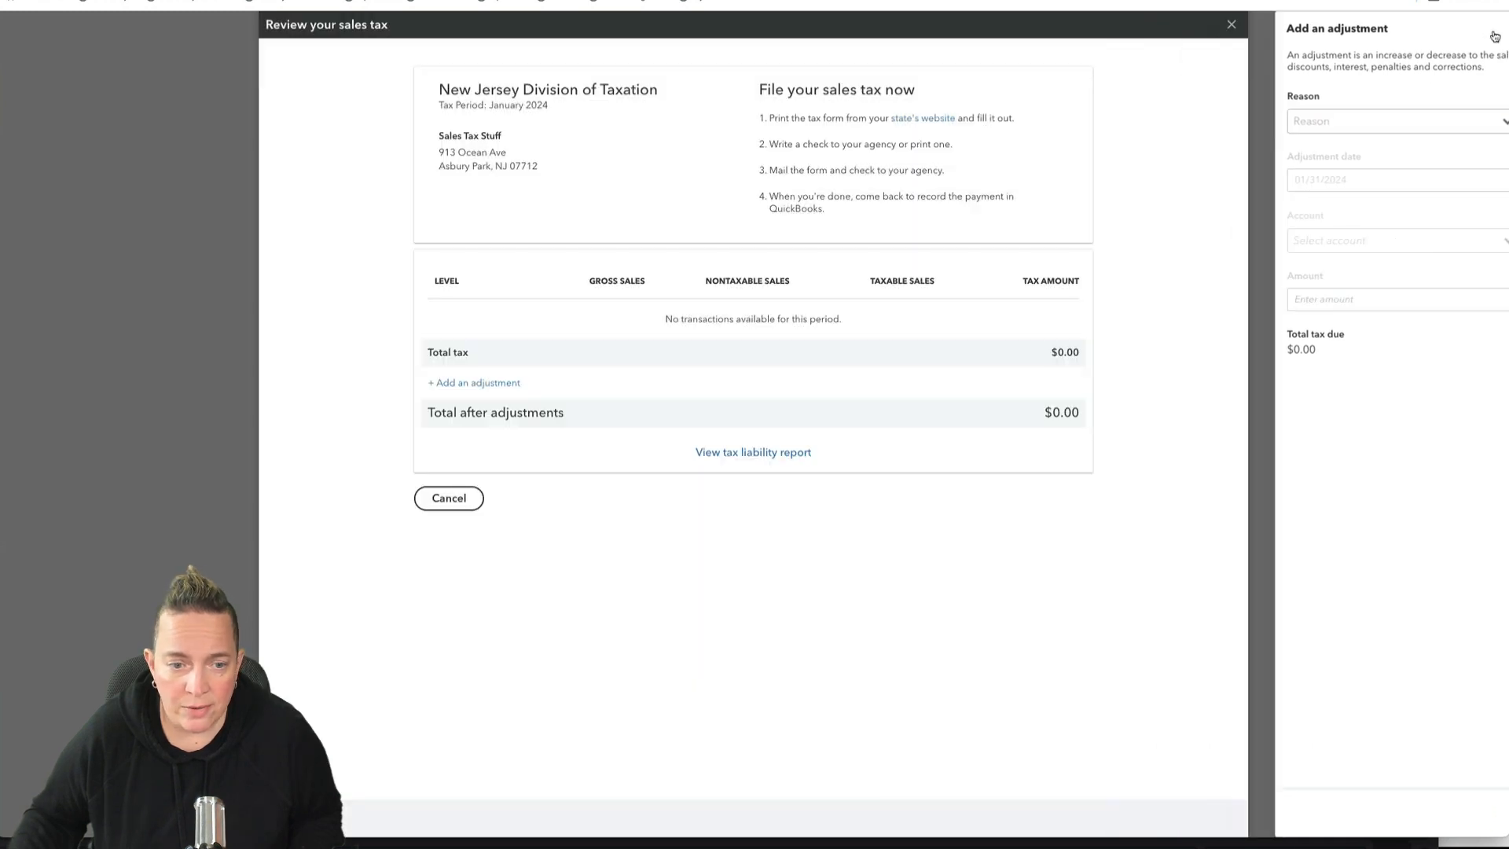
pyautogui.click(449, 499)
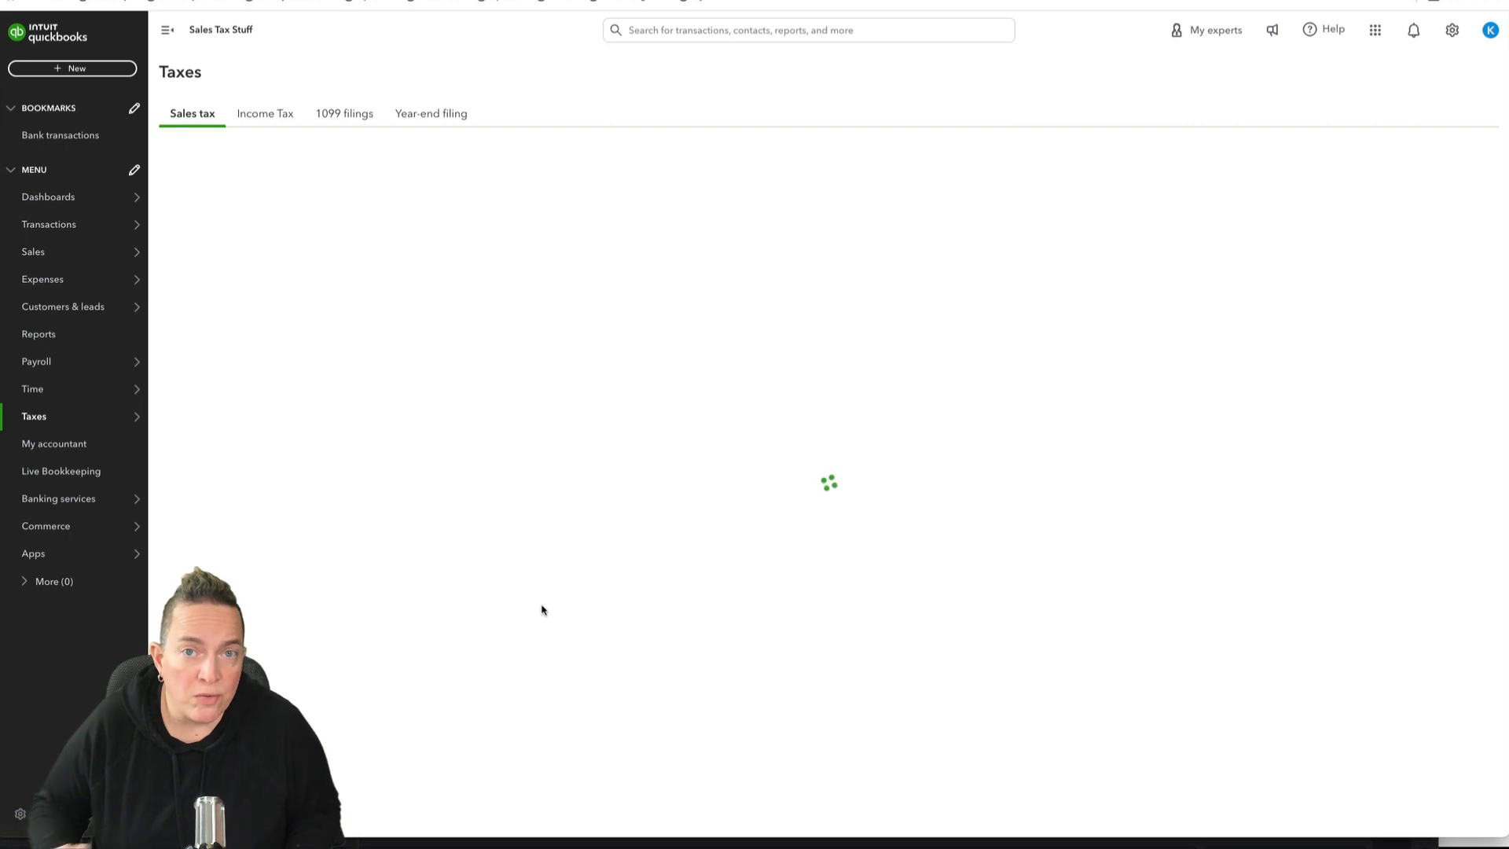